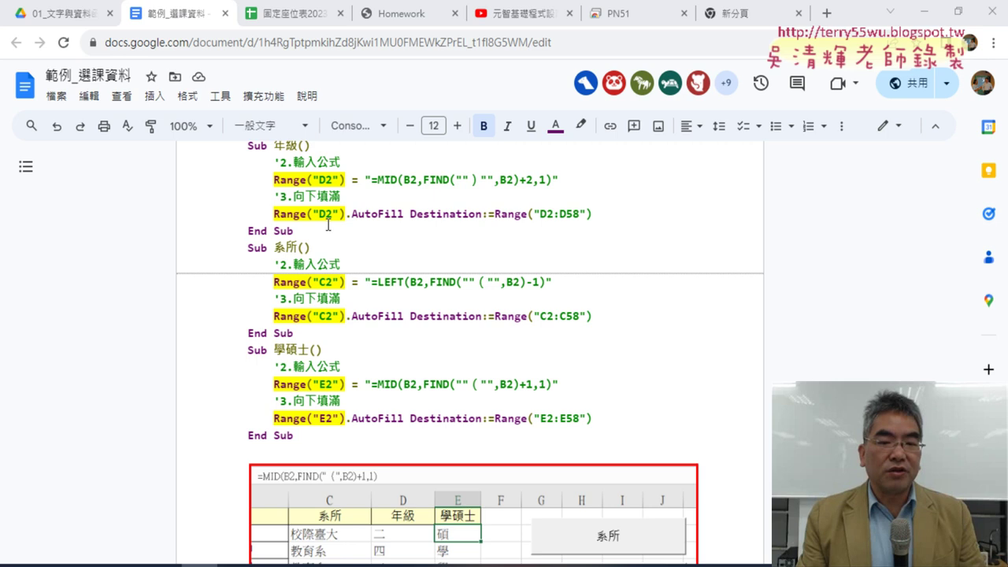
Close the empty 新分頁 tab and minimize Chrome to bring up Excel's VBA editor.
left_click(798, 13)
left_click(924, 12)
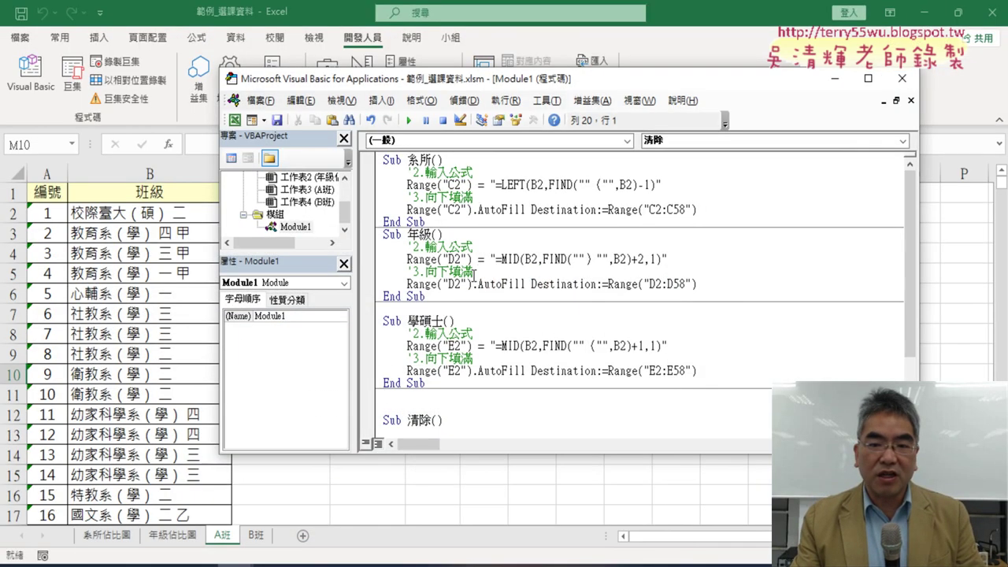
Back on sheet A班, run the 系所, 年級 and 學碩士 buttons to fill columns C, D and E.
key("alt+F11")
left_click(616, 225)
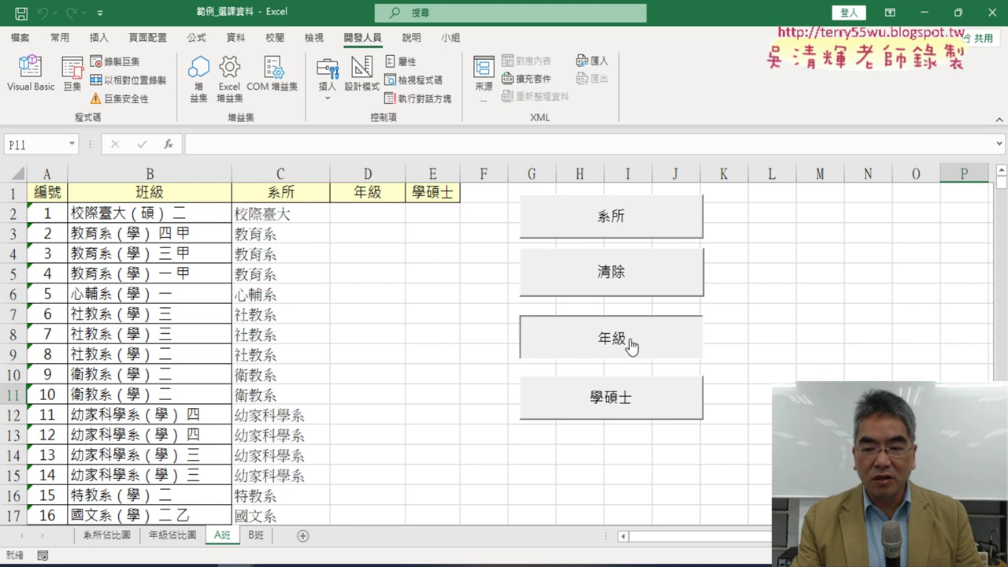
left_click(632, 345)
left_click(634, 410)
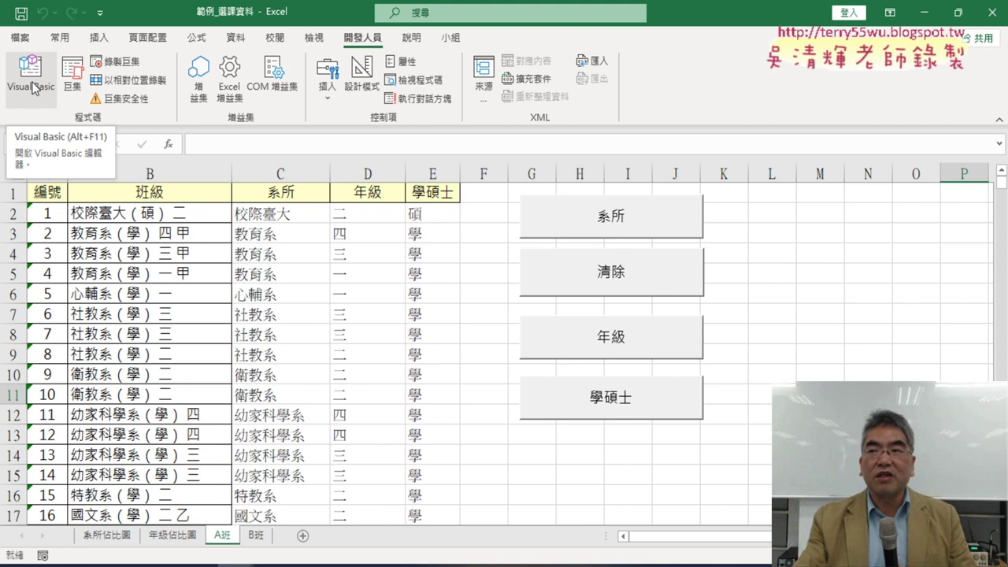
Open the Visual Basic editor and highlight Sub 系所's header, End Sub line and name to explain them.
left_click(33, 86)
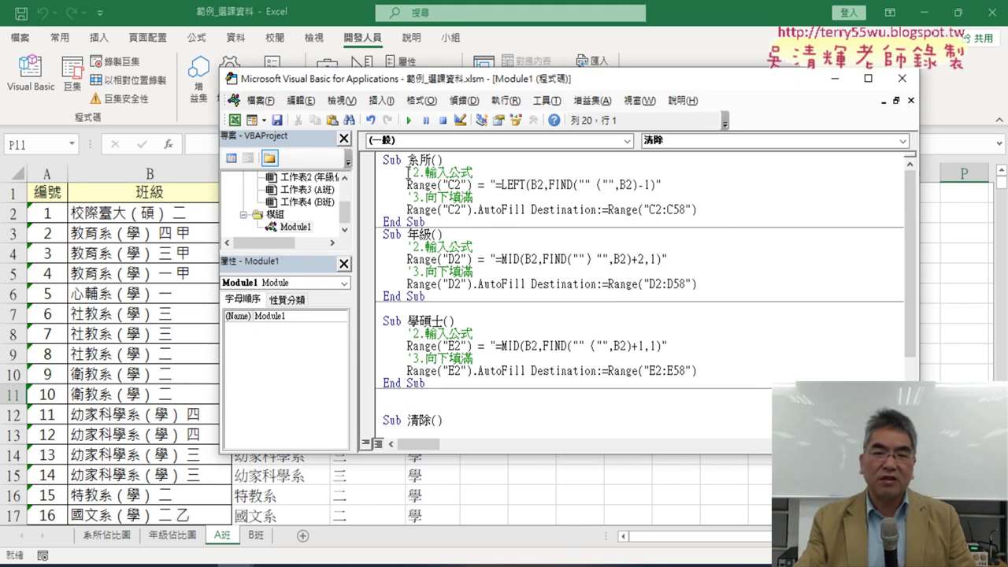
left_click(385, 162)
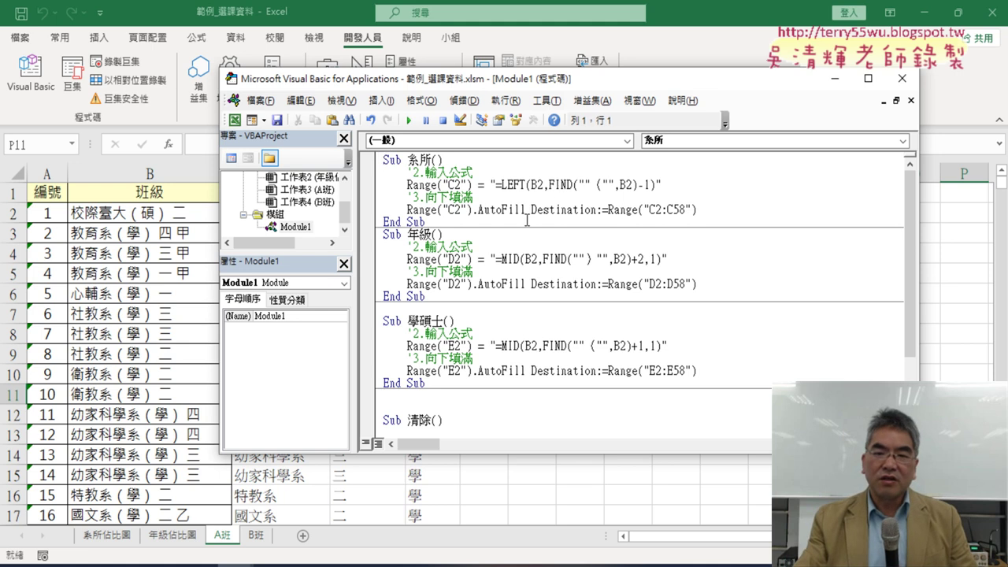
left_click_drag(385, 160, 470, 162)
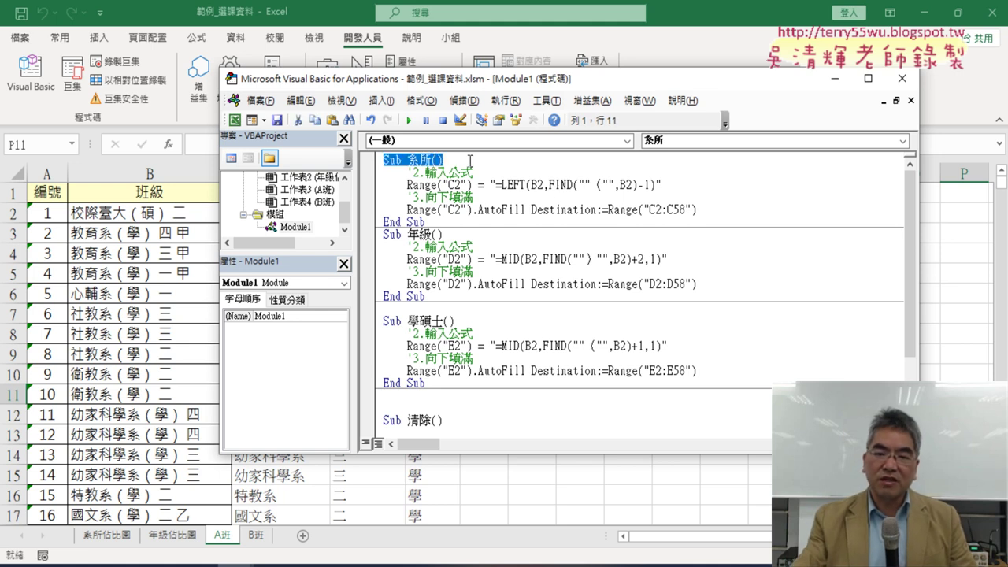
left_click_drag(385, 222, 436, 223)
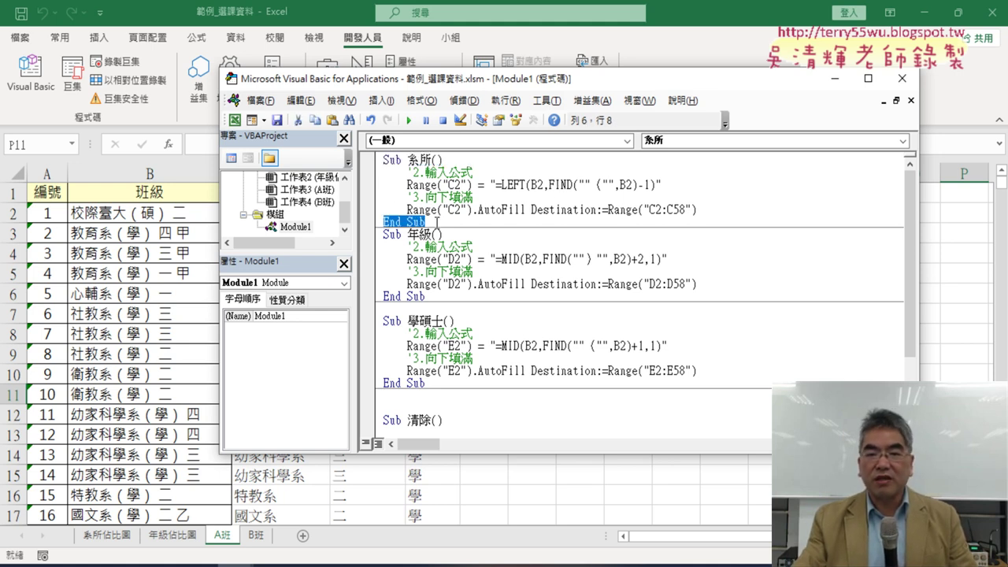
left_click_drag(408, 160, 433, 161)
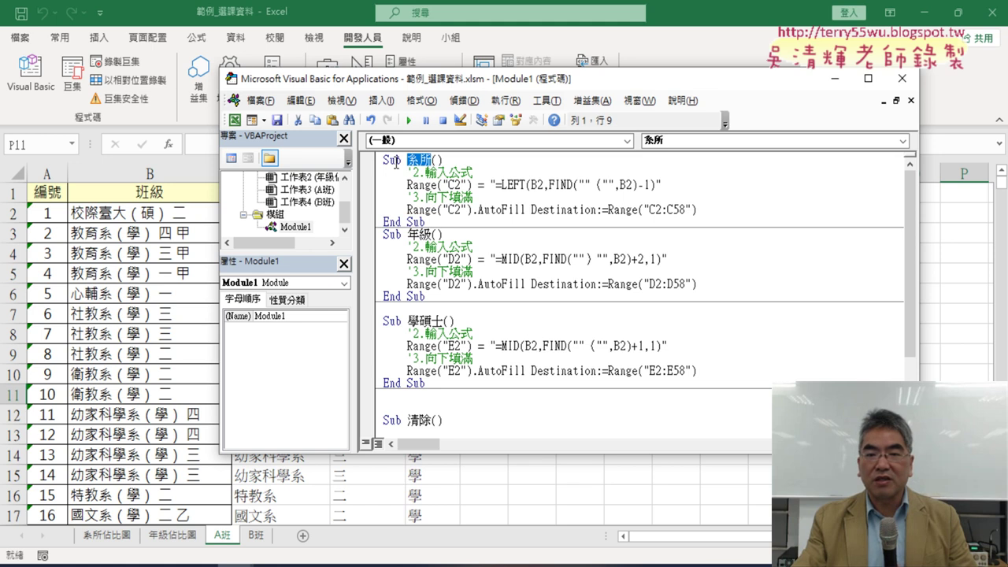
Insert blank lines above Sub 系所 at the top of Module1.
left_click(384, 160)
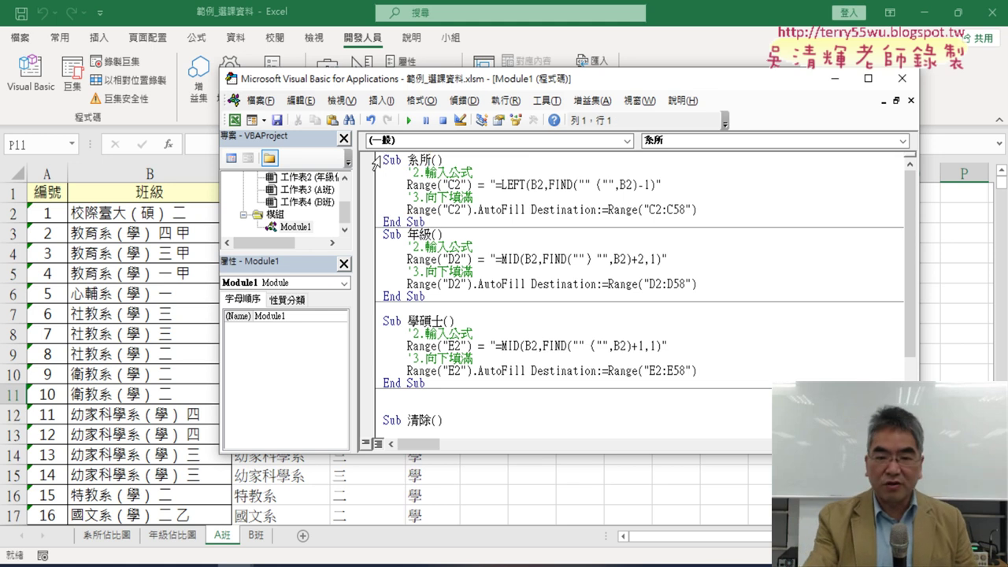
key("Return")
key("Return")
key("Return")
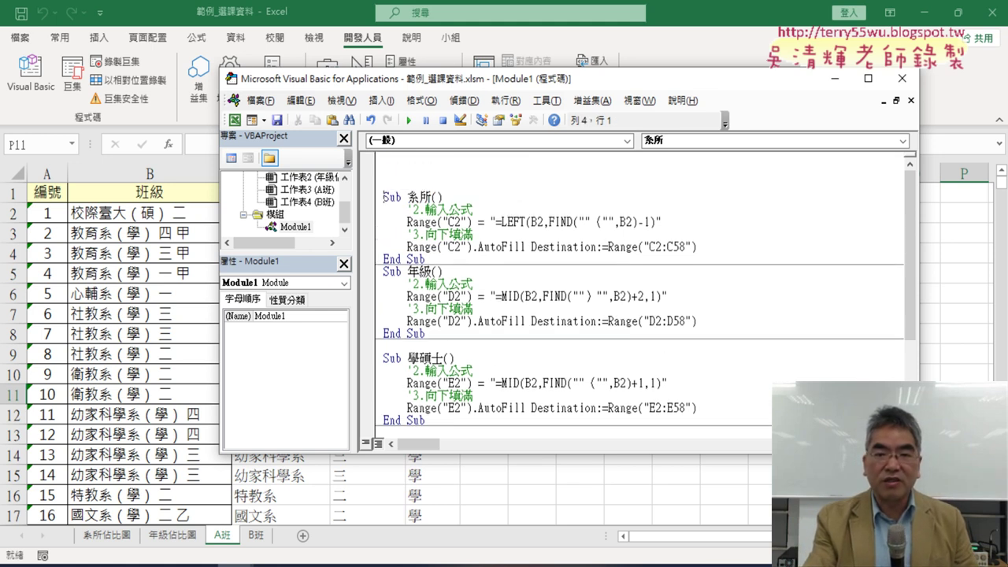
key("Up")
key("Up")
key("Up")
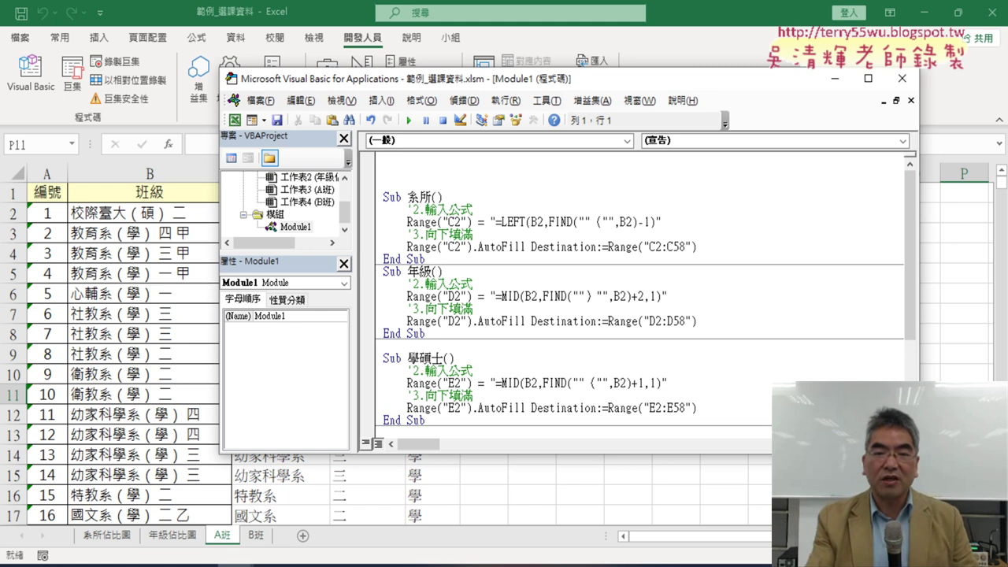
Type sub 三合一 with Zhuyin input to create an empty Sub 三合一() procedure.
type("ㄙ")
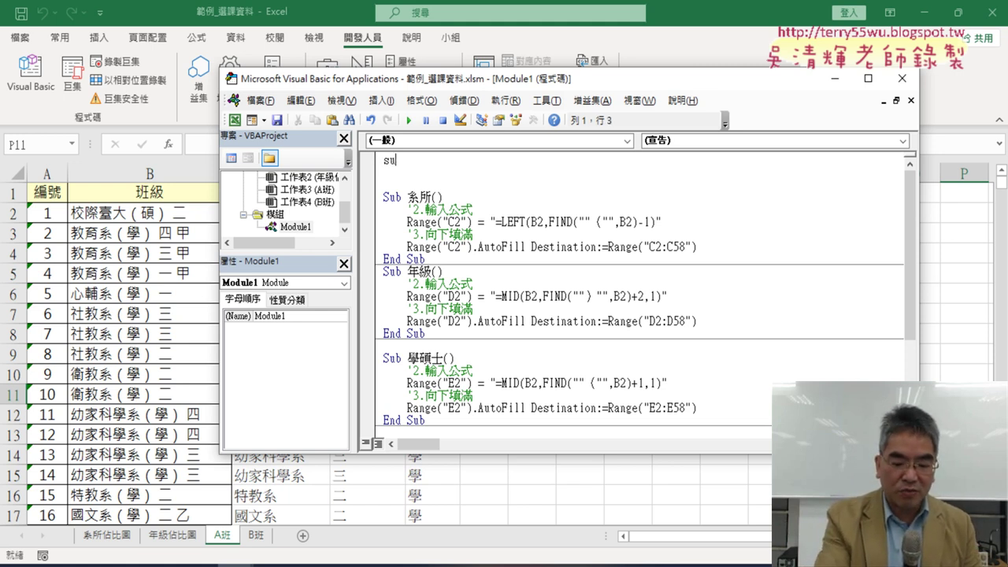
type("b")
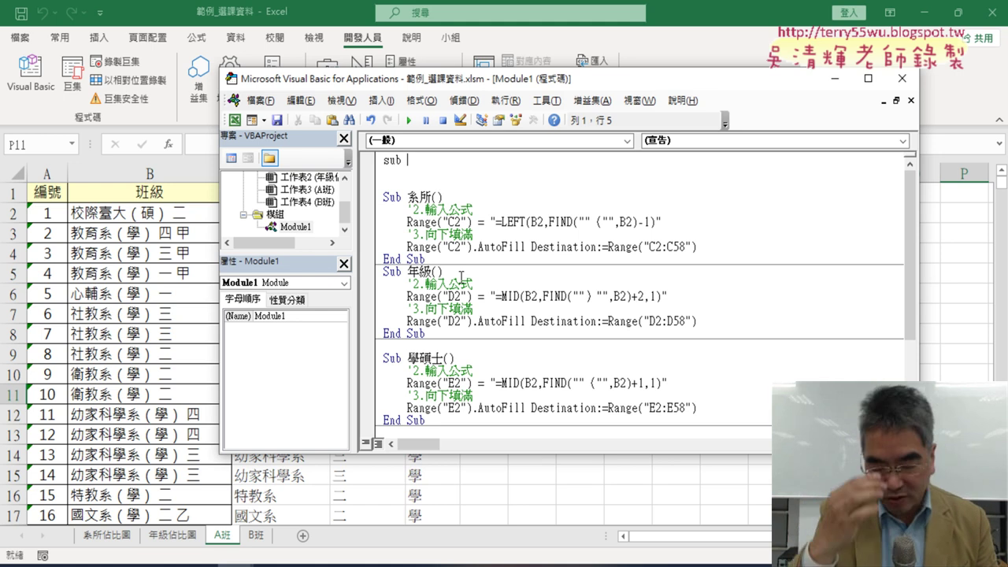
type("ㄙ")
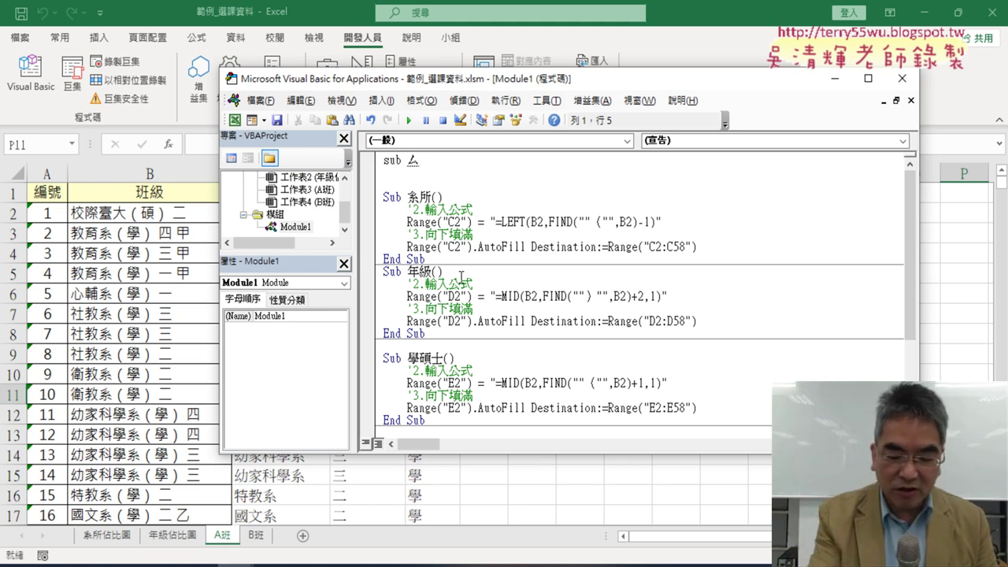
type("ㄢ")
key("space")
type("ㄏㄜ")
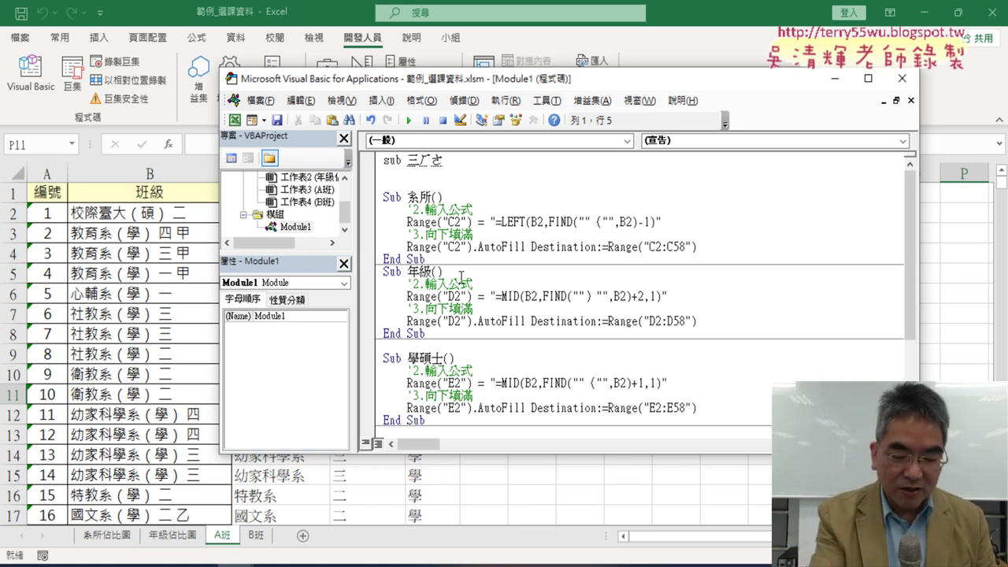
type("ˊㄧ")
key("space")
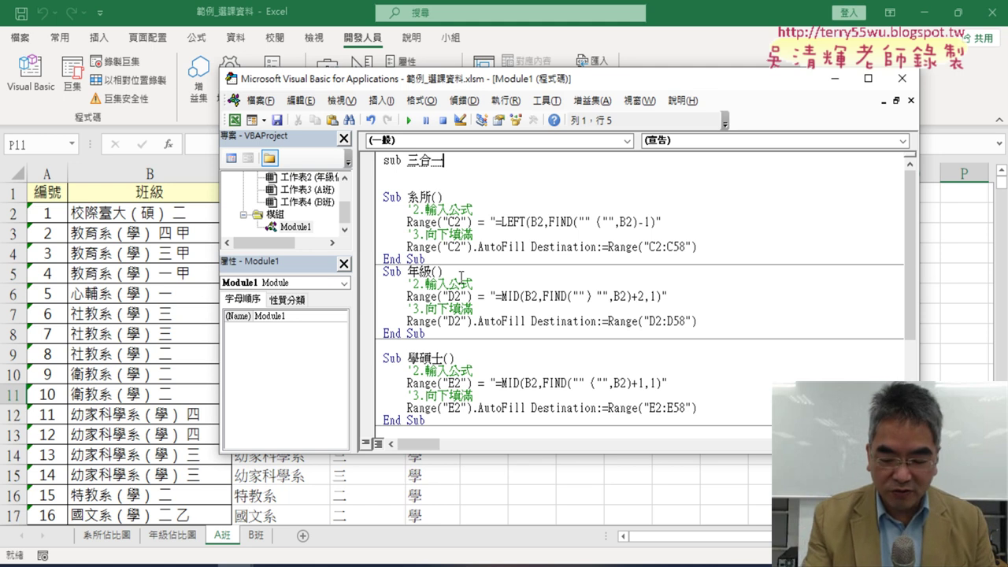
key("Return")
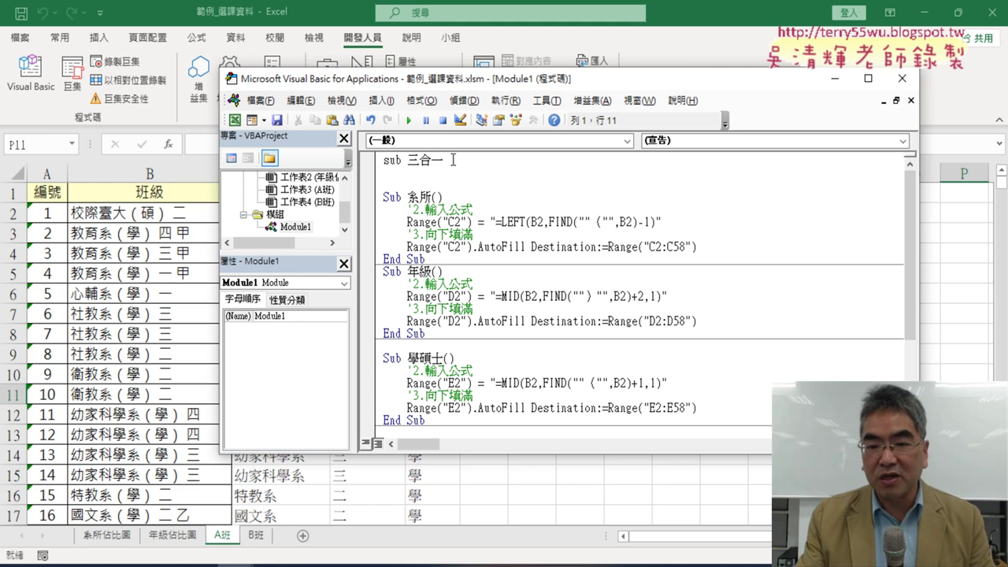
key("Return")
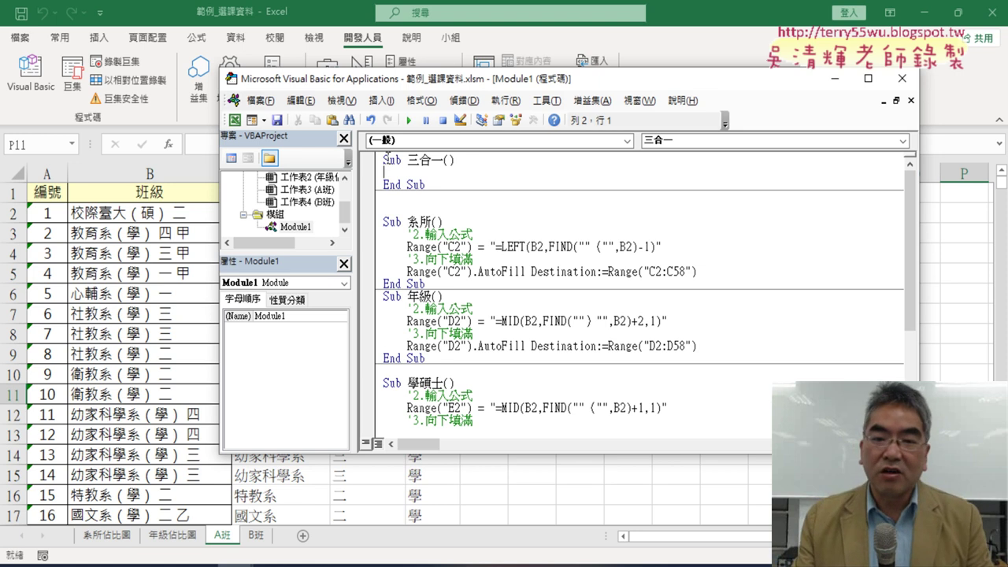
mouse_move(384, 160)
left_mouse_down()
mouse_move(435, 160)
mouse_move(453, 189)
left_mouse_up()
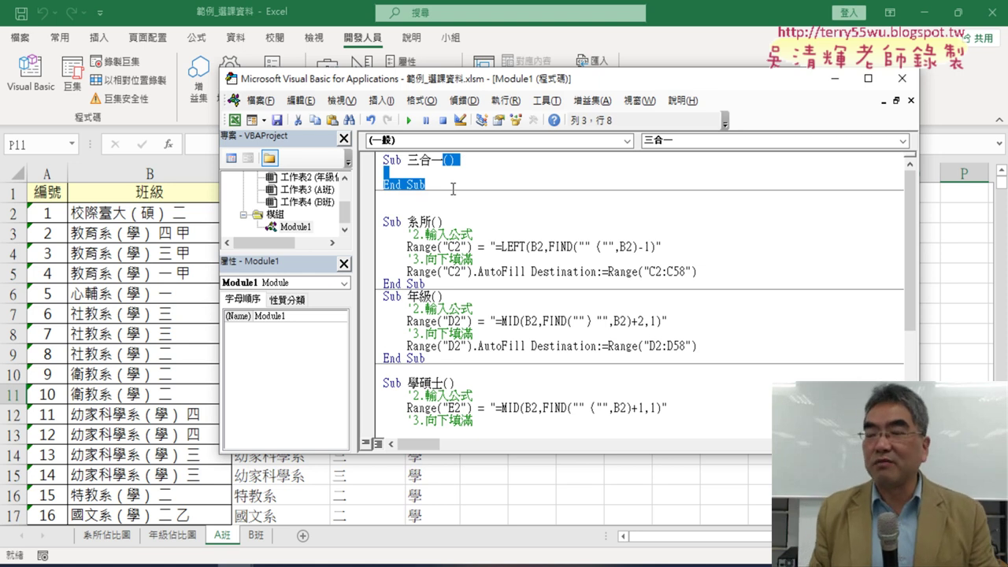
key("Up")
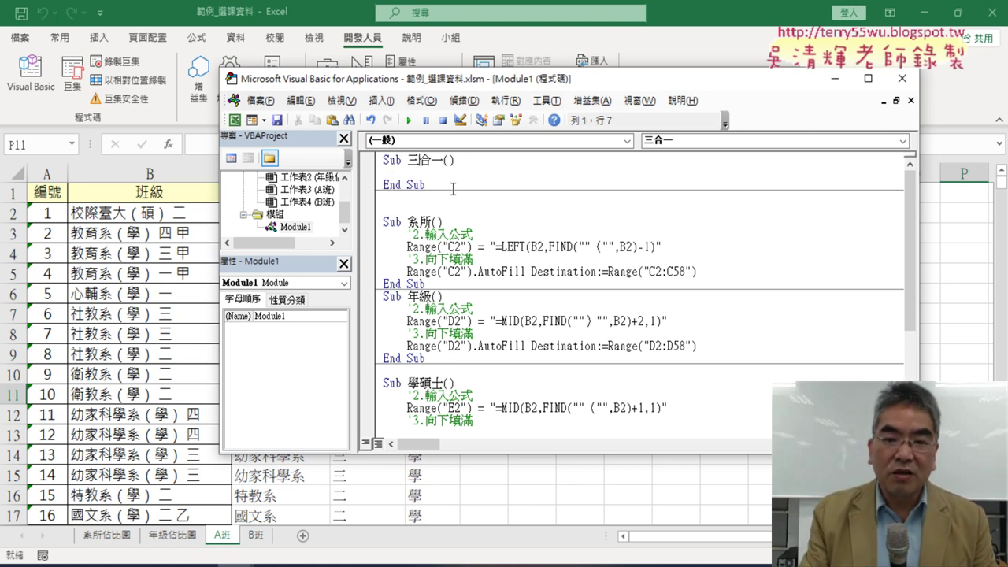
key("Down")
key("Down")
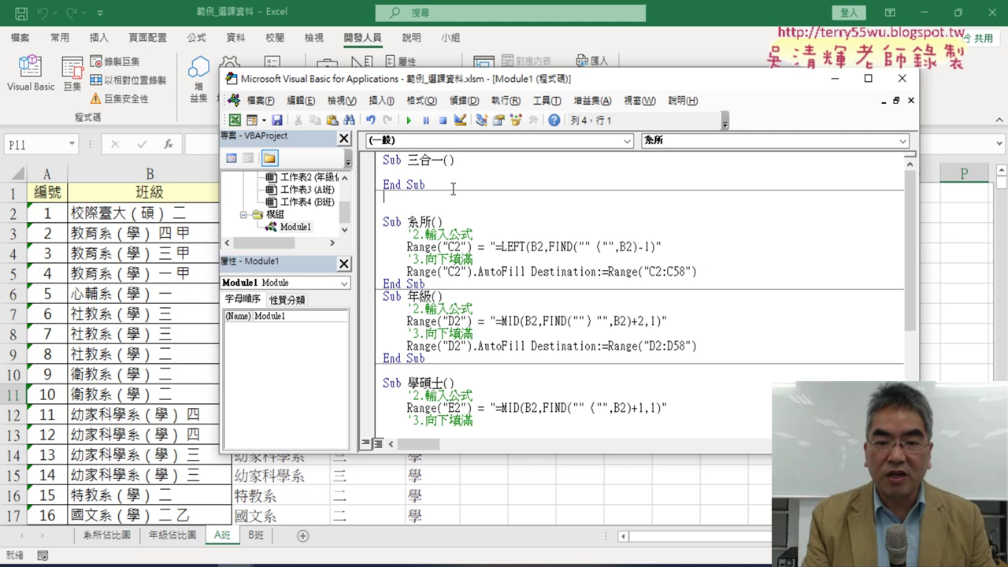
key("Delete")
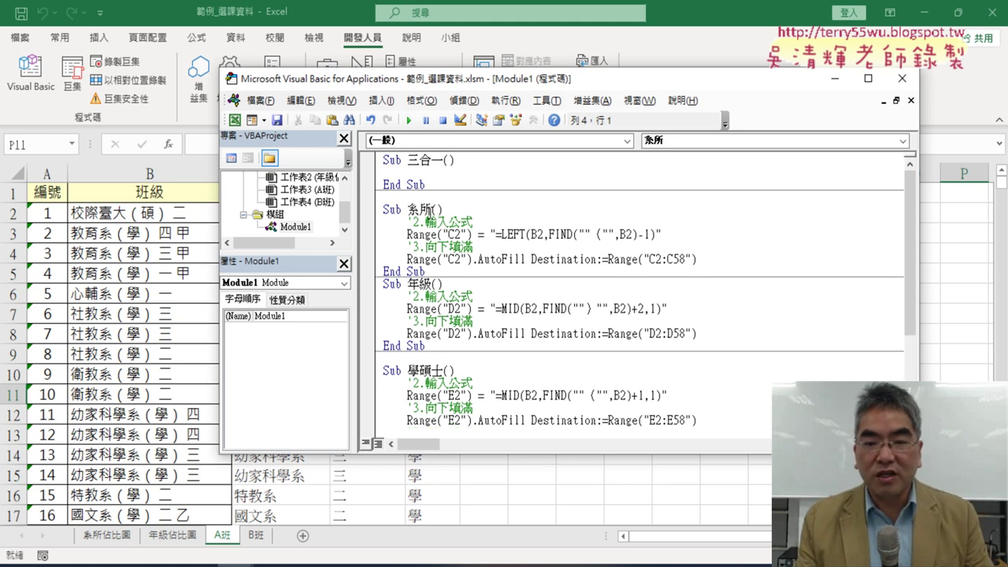
left_click(419, 283)
left_click(429, 382)
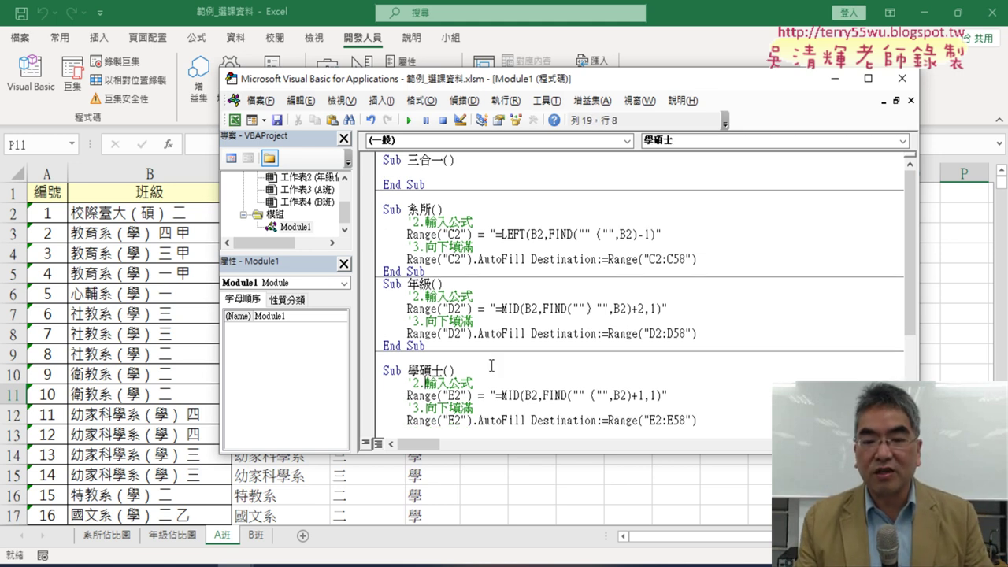
left_click(418, 173)
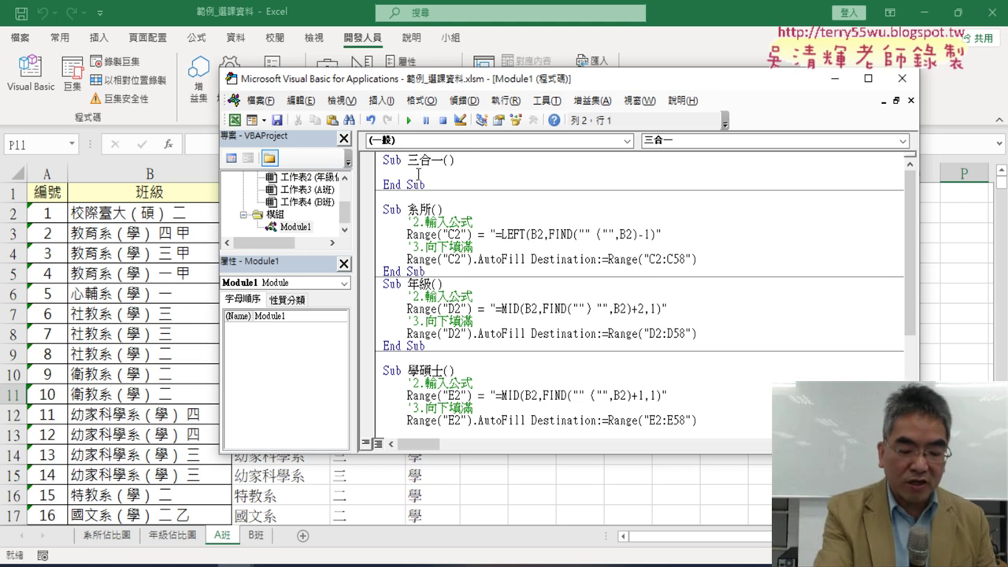
key("Tab")
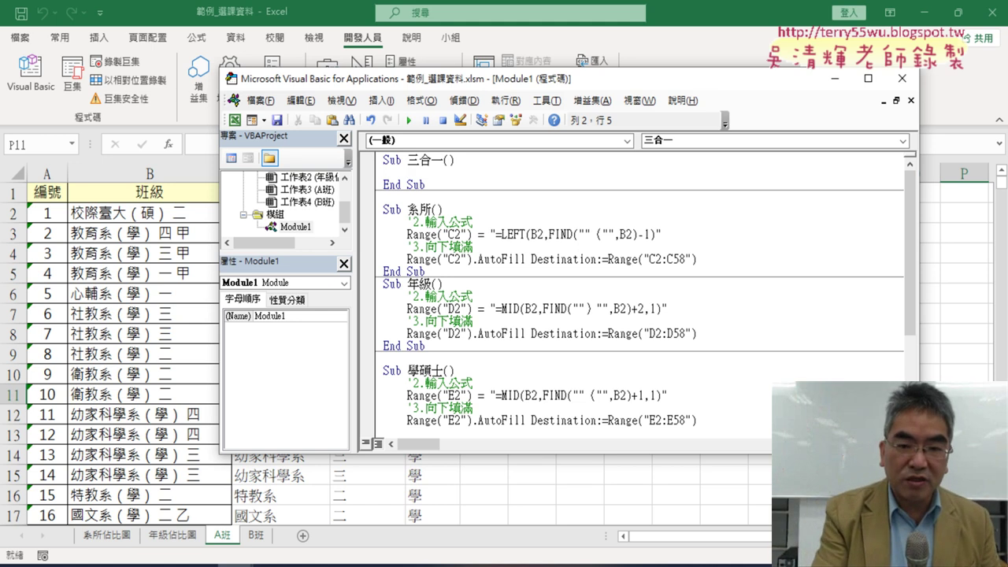
Type call in Sub 三合一, dismiss the compile error, and copy call系所 onto three lines.
type("ca")
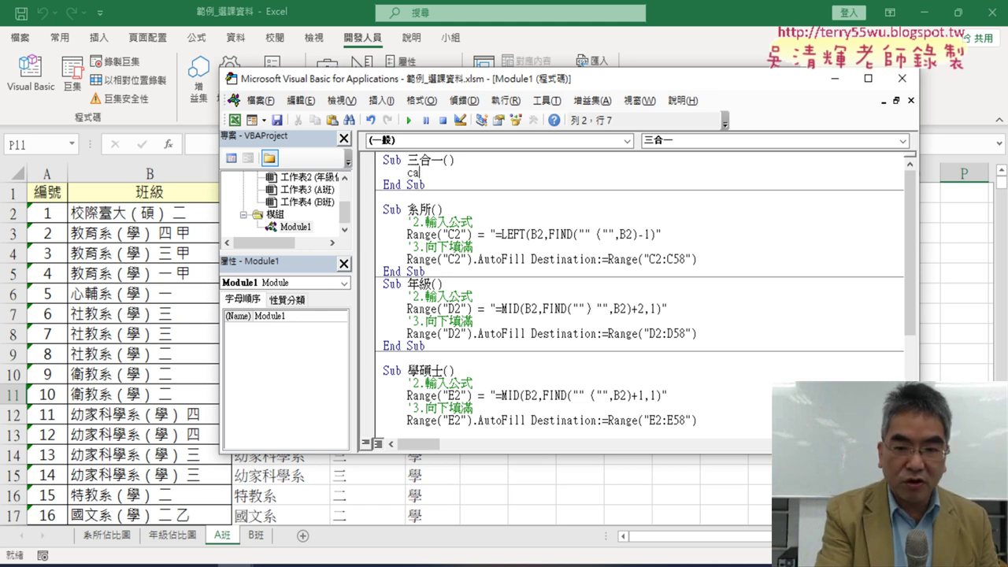
type("ll")
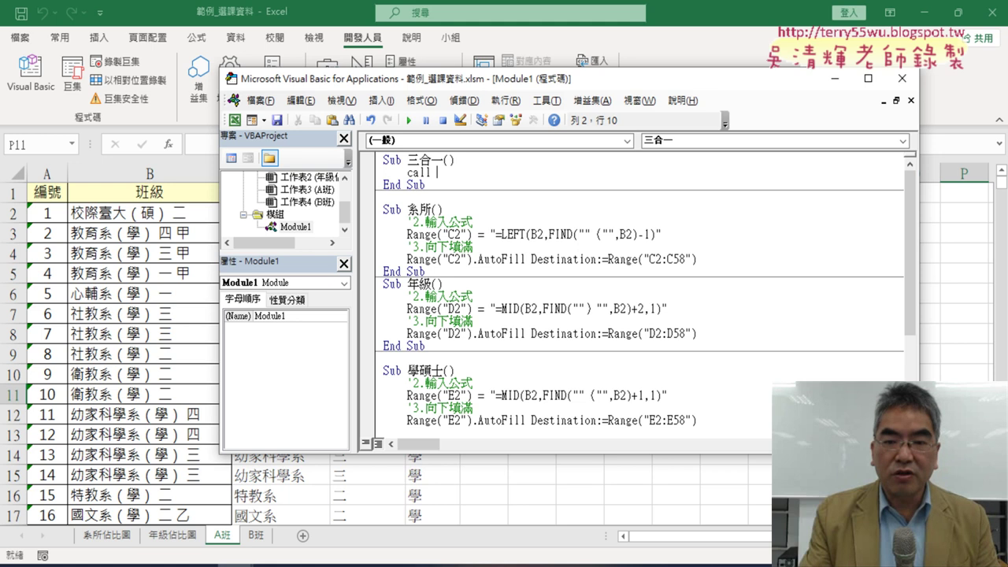
left_click(417, 206)
key("Return")
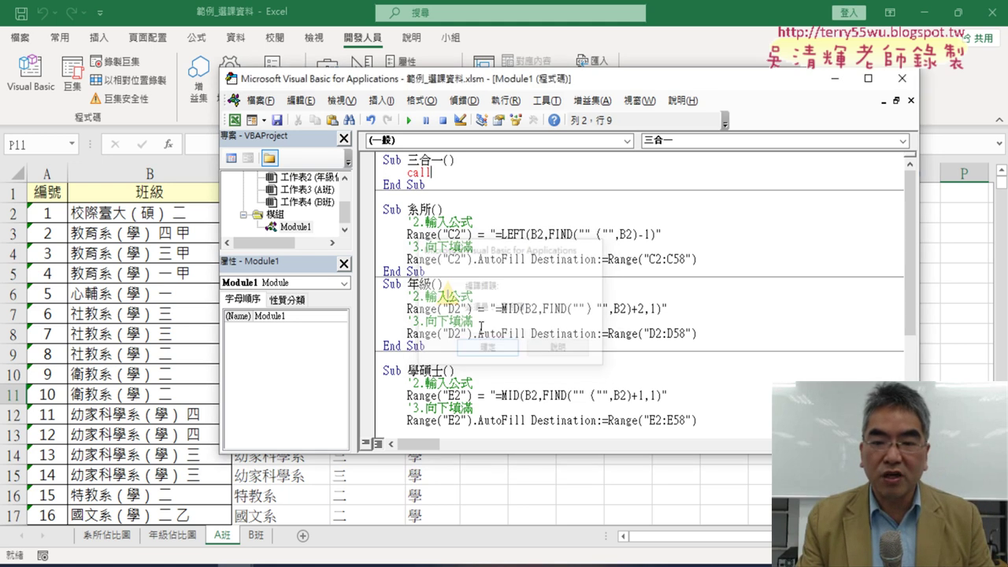
double_click(413, 208)
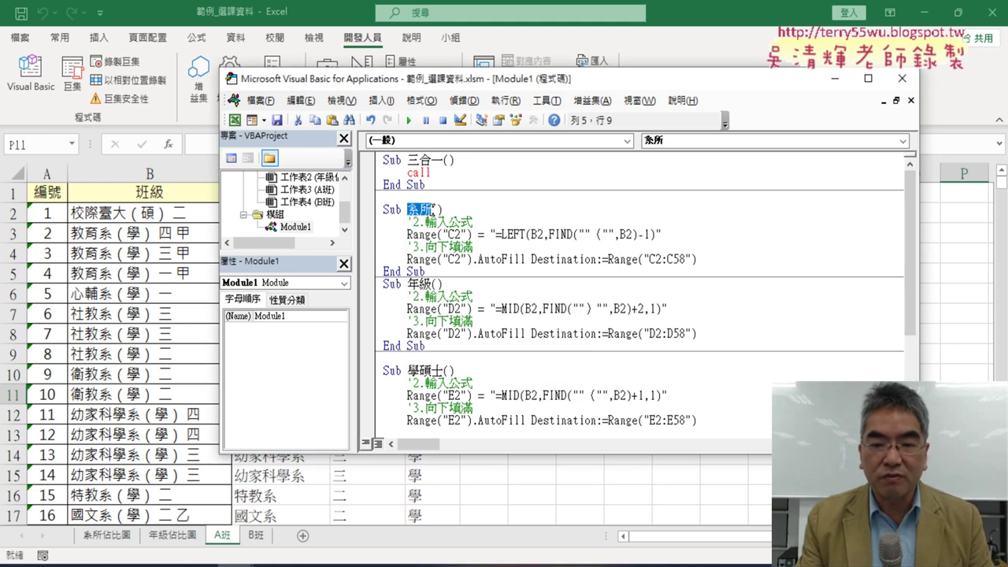
left_click_drag(439, 175, 434, 173)
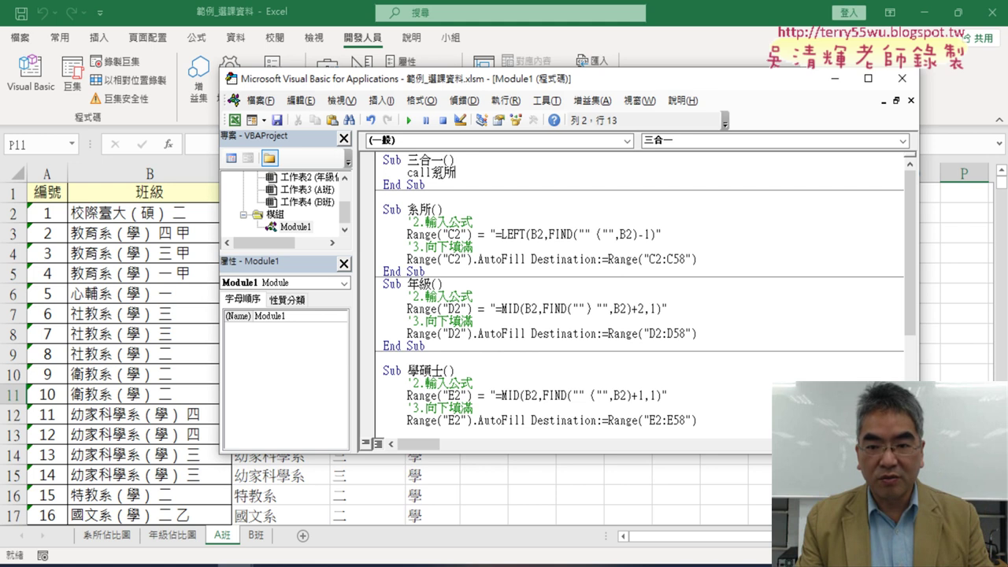
key("Return")
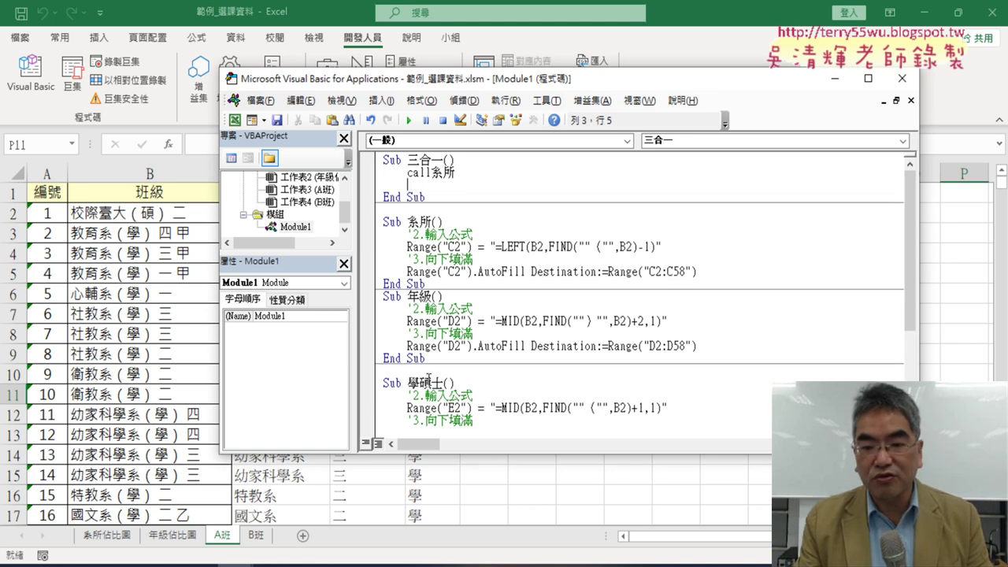
double_click(417, 172)
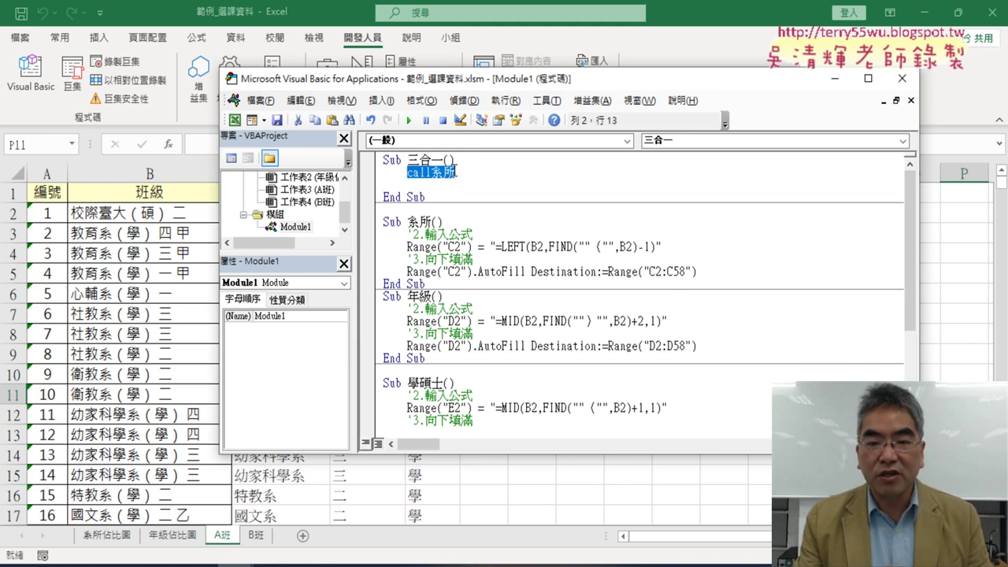
left_click_drag(442, 179, 439, 193)
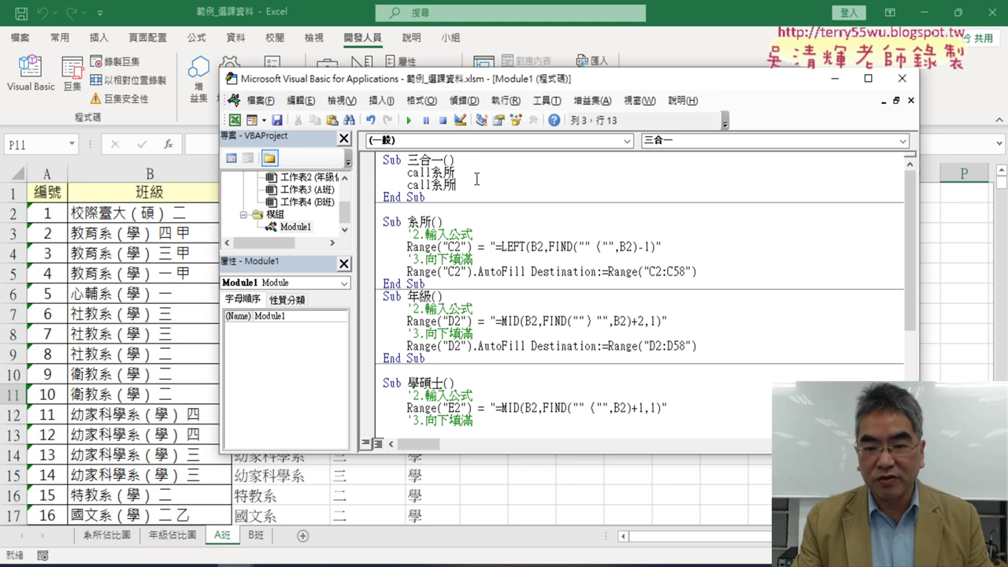
key("Return")
mouse_move(407, 185)
left_mouse_down()
mouse_move(456, 186)
mouse_move(408, 198)
left_mouse_up()
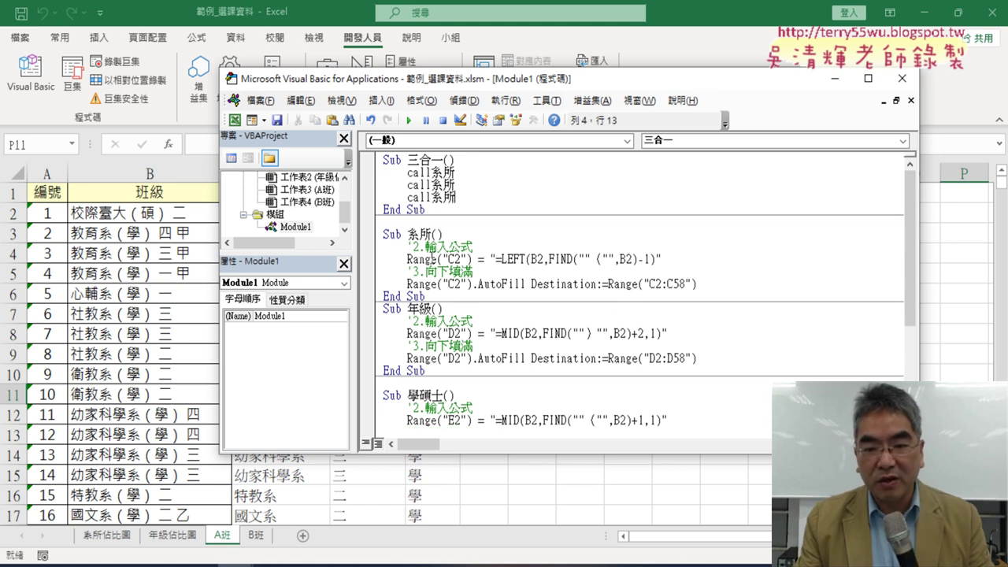
Change the second and third calls to 年級 and 學碩士, deleting the leftover 系所 text.
double_click(429, 309)
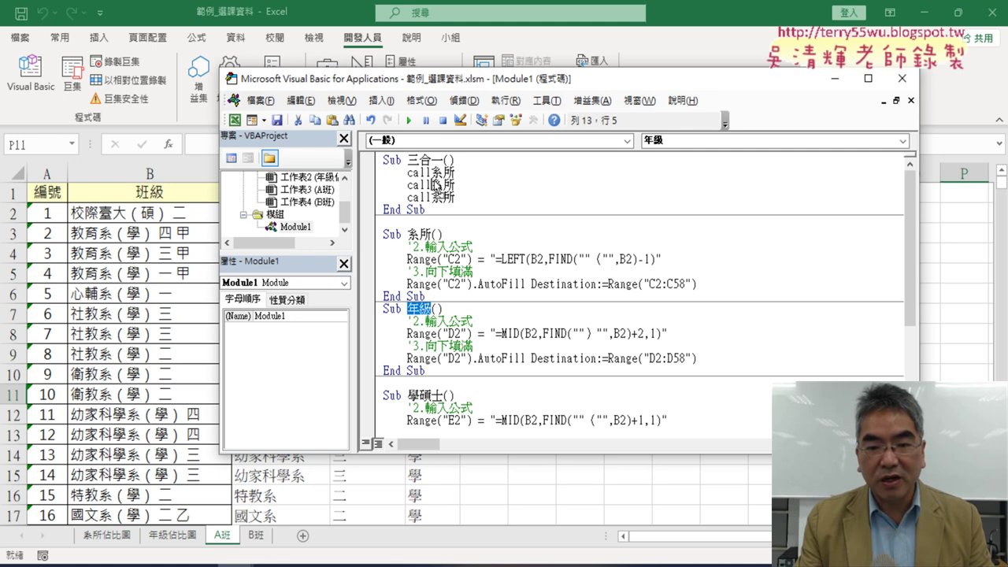
left_click_drag(434, 185, 432, 184)
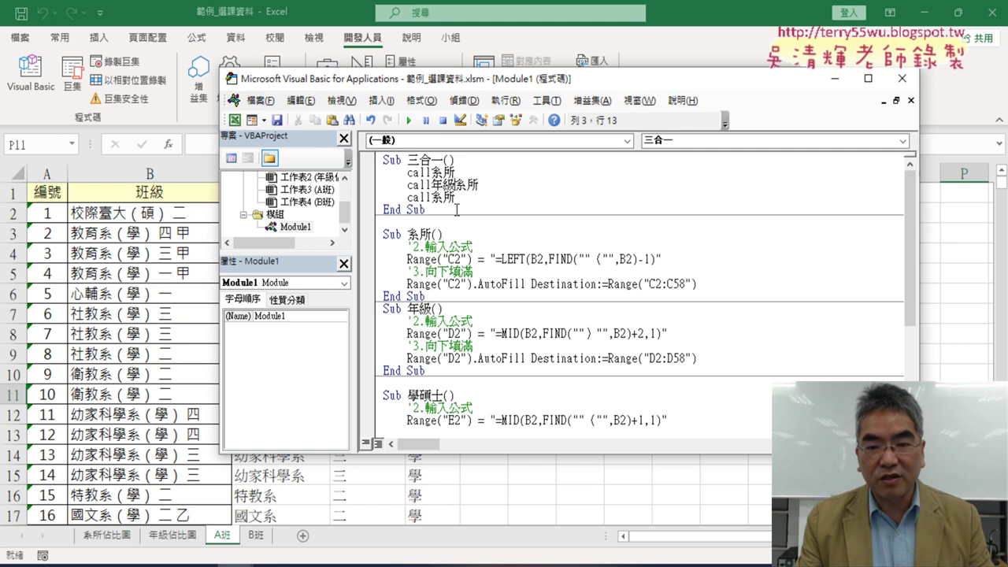
double_click(437, 395)
left_click_drag(412, 398, 452, 335)
left_click_drag(437, 203, 435, 198)
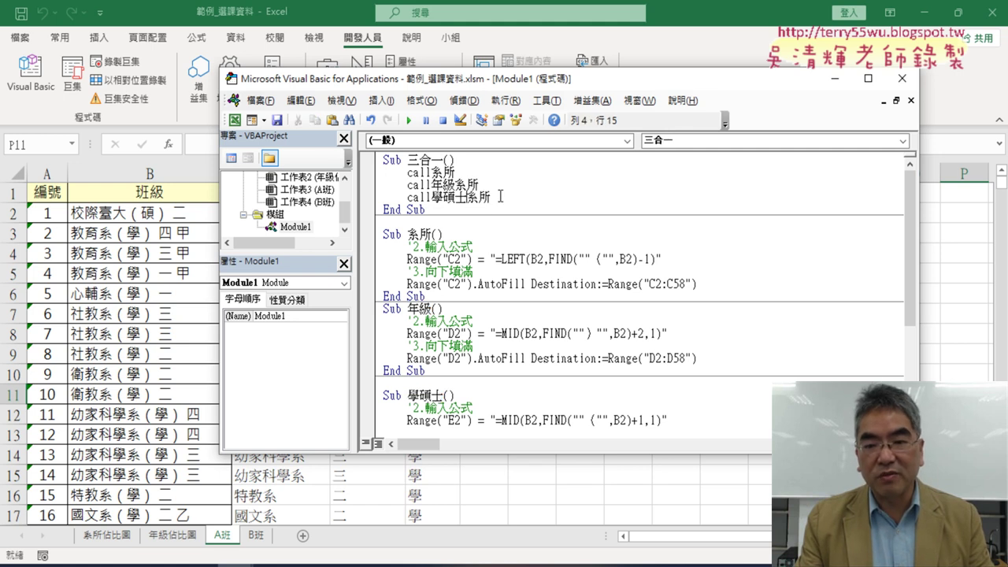
left_click(501, 184)
key("BackSpace")
key("BackSpace")
left_click(455, 197)
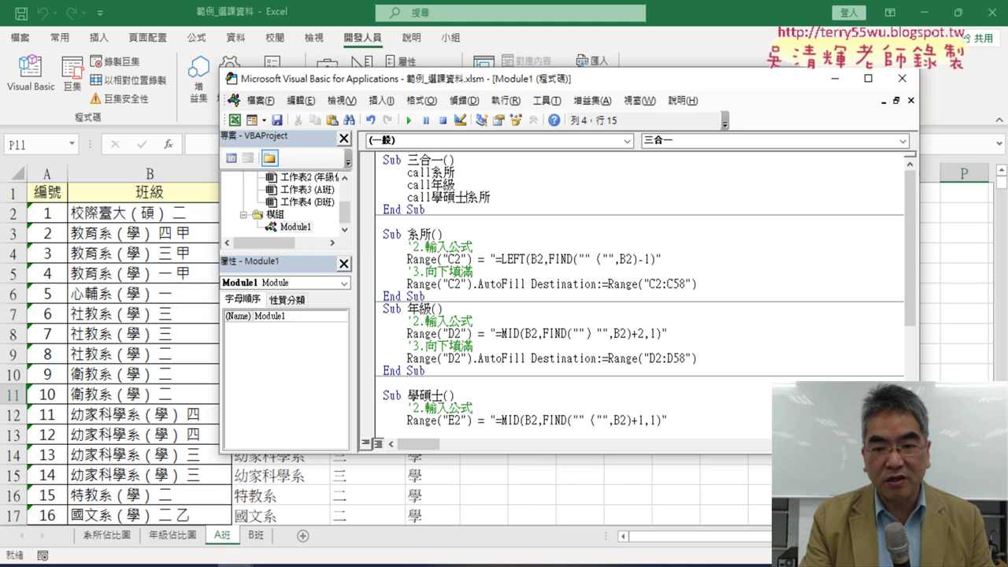
key("Delete")
key("Delete")
key("Down")
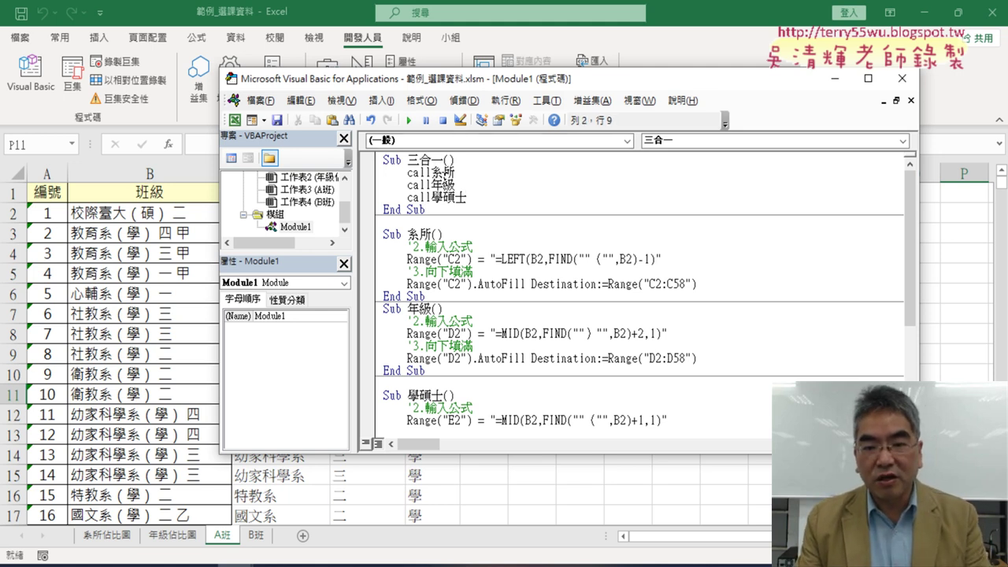
Commit the edits so the lines read Call 系所, Call 年級, Call 學碩士, then review the procedures.
left_click(434, 172)
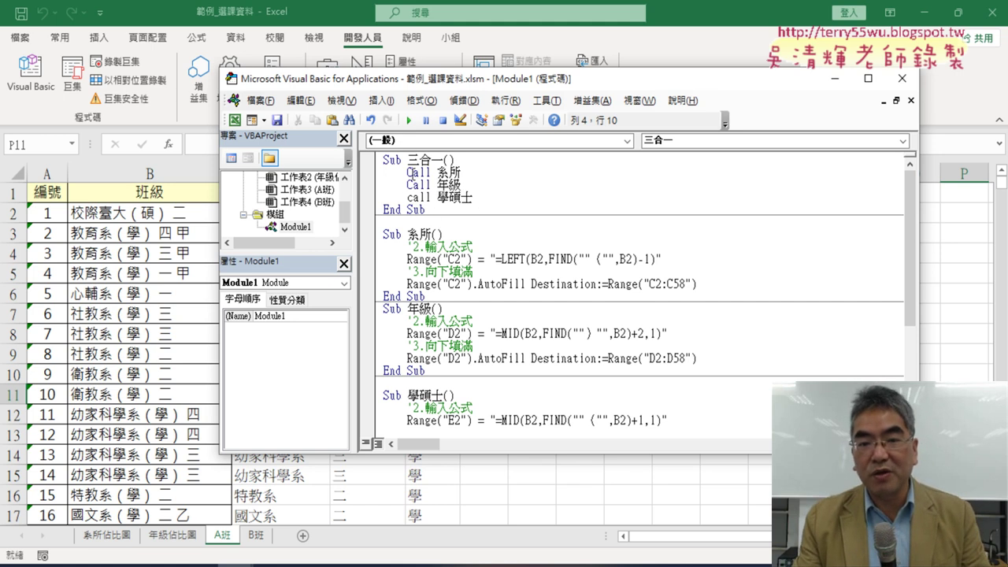
left_click(444, 258)
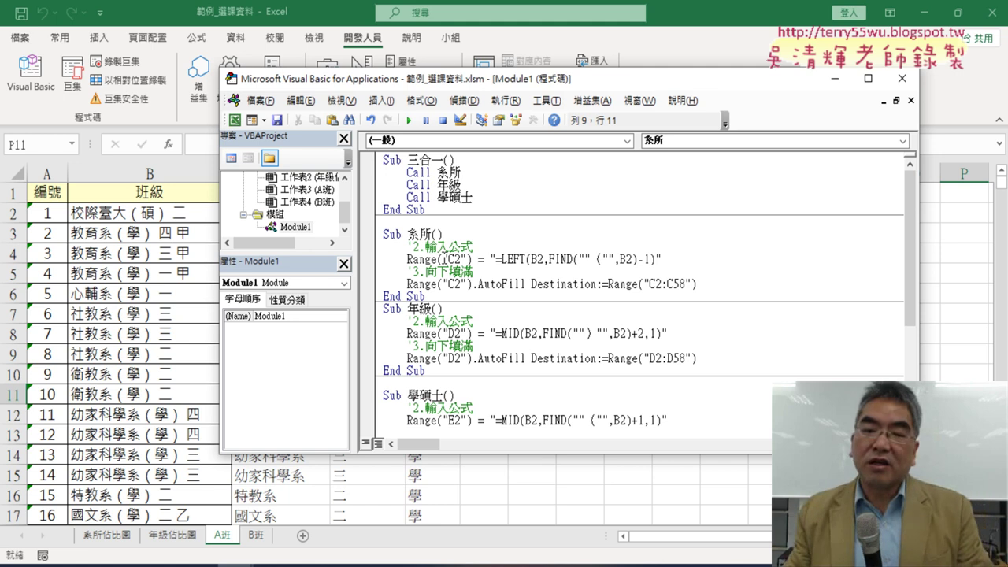
double_click(450, 172)
left_click(439, 259)
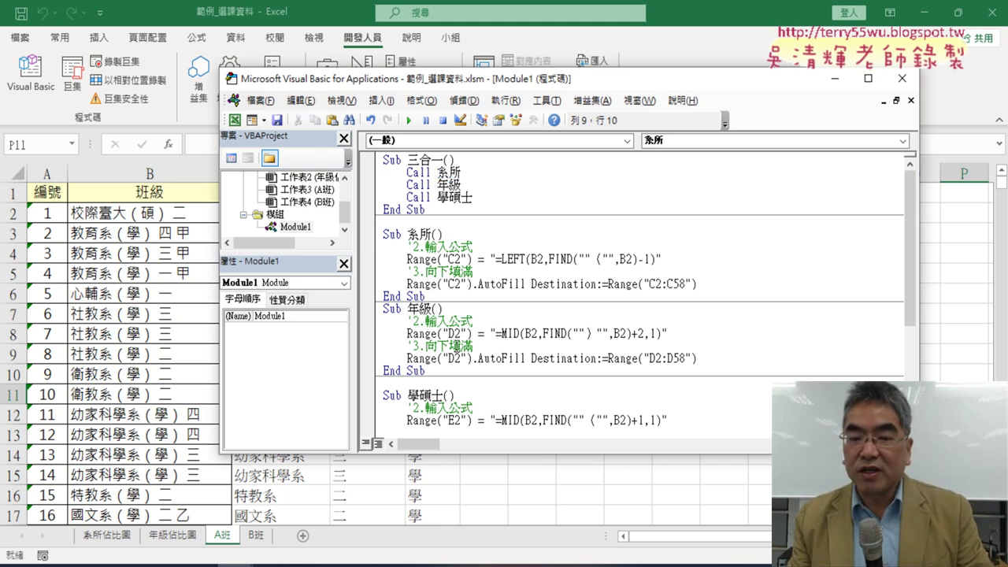
left_click(445, 421)
scroll(451, 421, "down", 3)
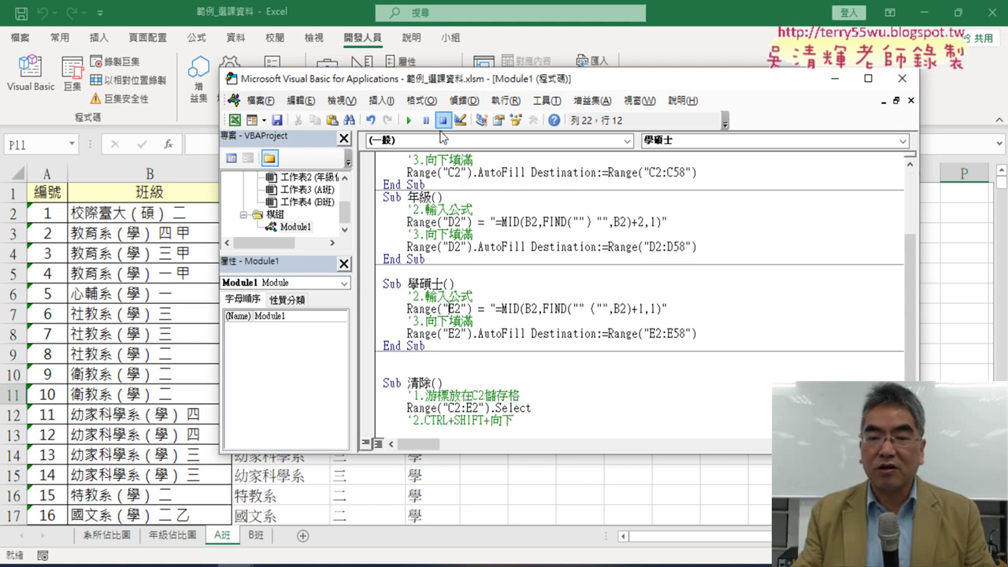
left_click_drag(560, 85, 803, 67)
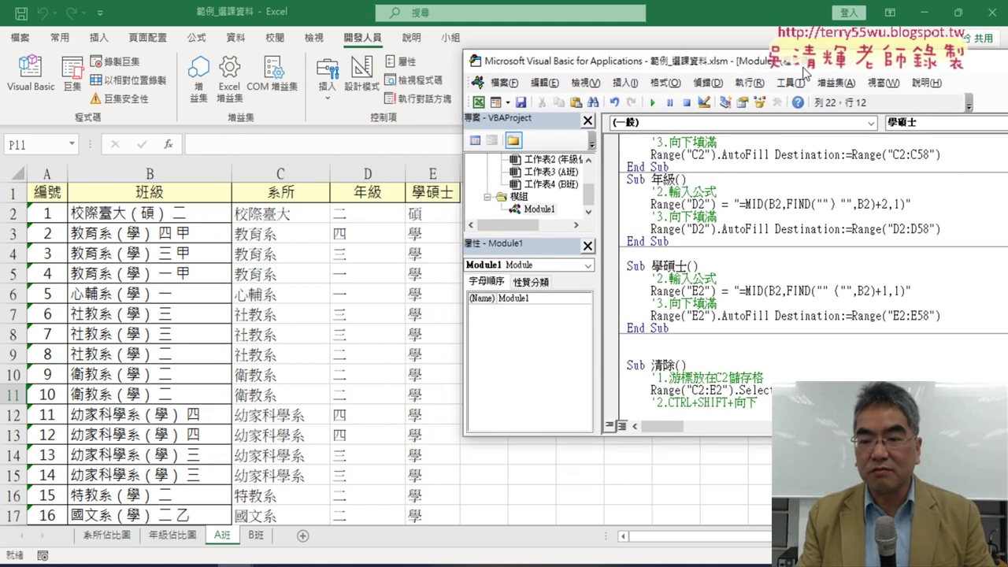
scroll(724, 315, "down", 2)
left_click(724, 328)
left_click(654, 104)
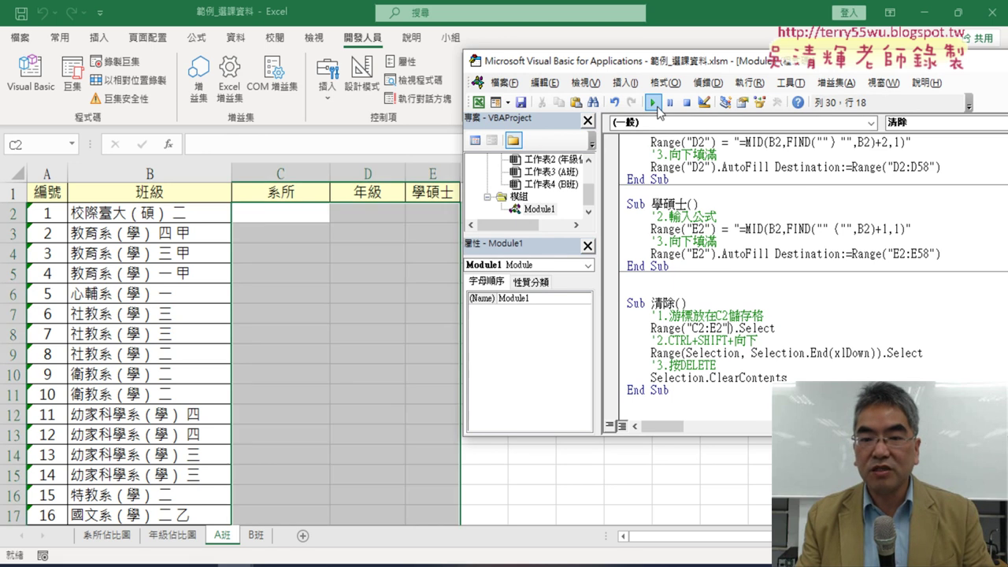
scroll(674, 204, "up", 5)
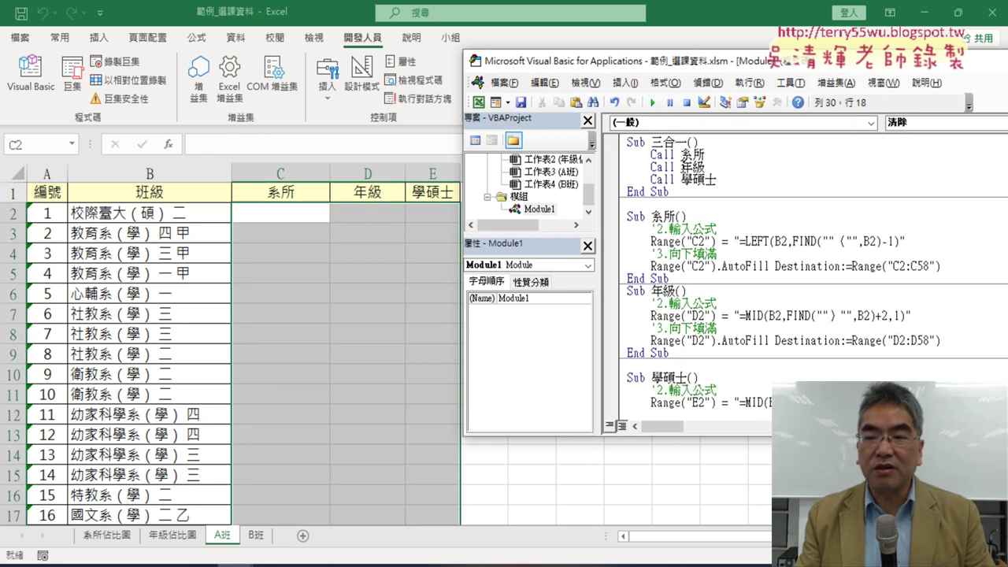
left_click(680, 167)
left_click(653, 103)
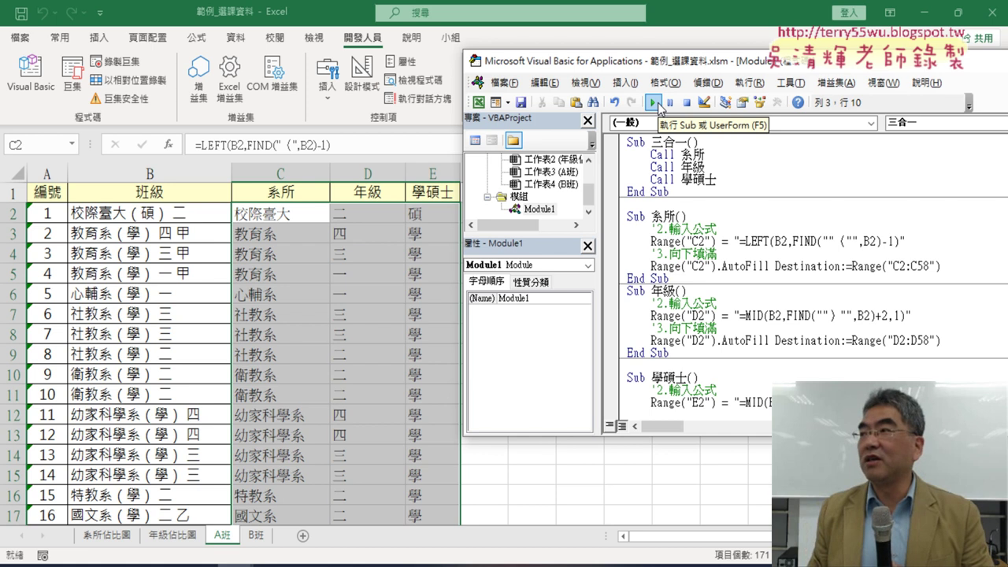
scroll(689, 364, "down", 1)
scroll(689, 364, "down", 3)
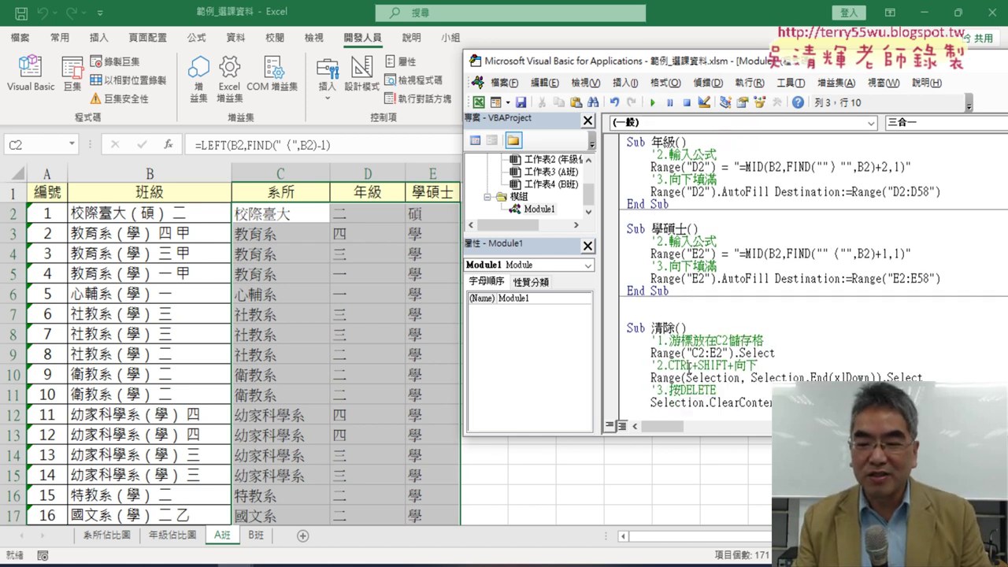
scroll(688, 365, "down", 1)
left_click(687, 302)
left_click(653, 103)
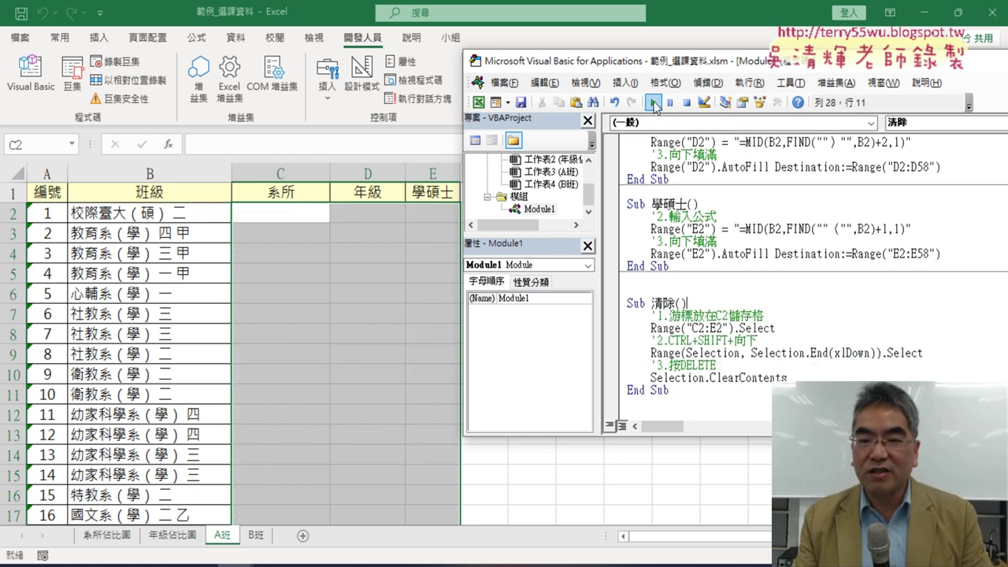
scroll(666, 166, "up", 5)
scroll(665, 166, "up", 1)
Step through Sub 三合一 with F8, running 系所, 年級 and 學碩士 to fill columns C–E.
left_click(666, 167)
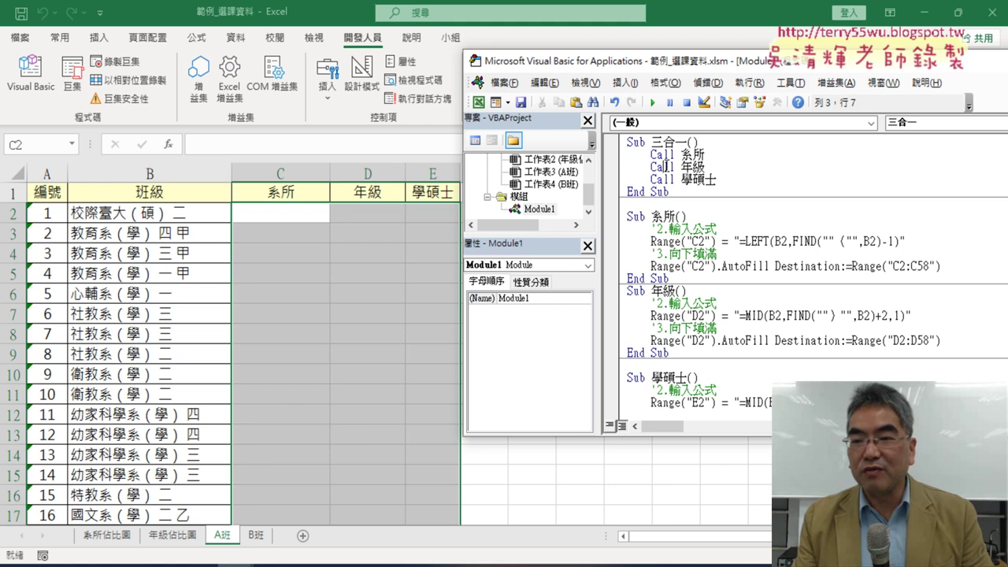
key("F8")
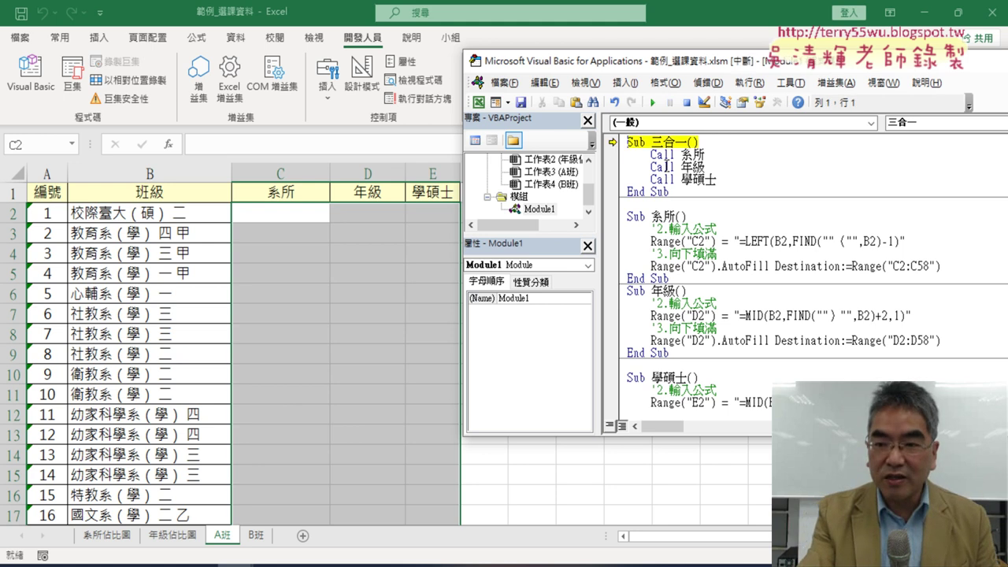
key("F8")
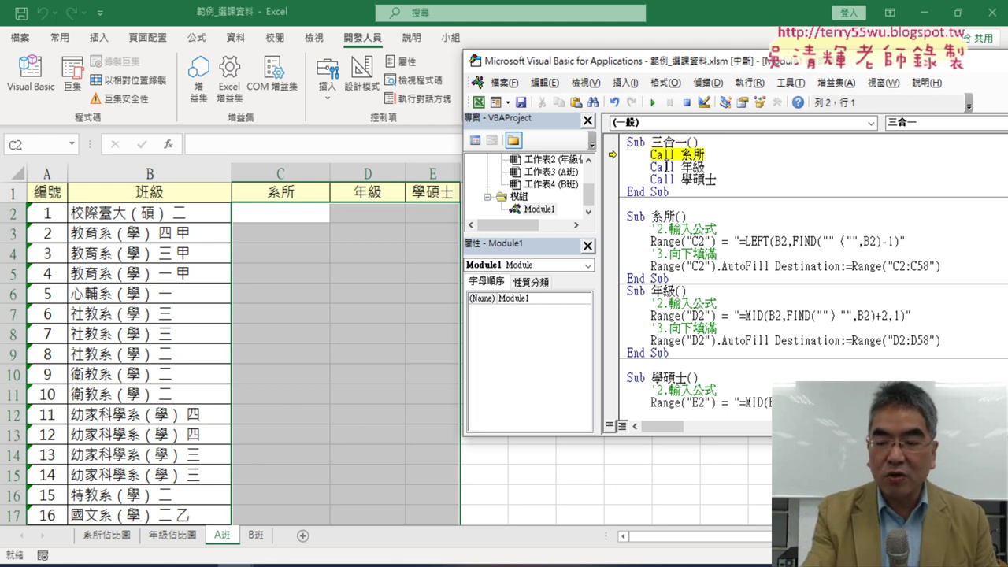
key("F8")
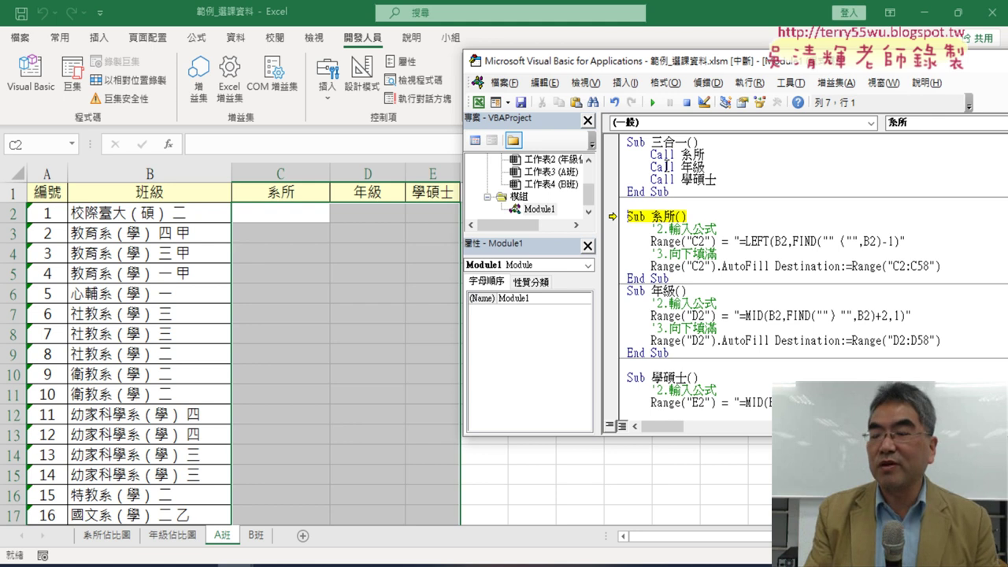
key("F8")
key("F8")
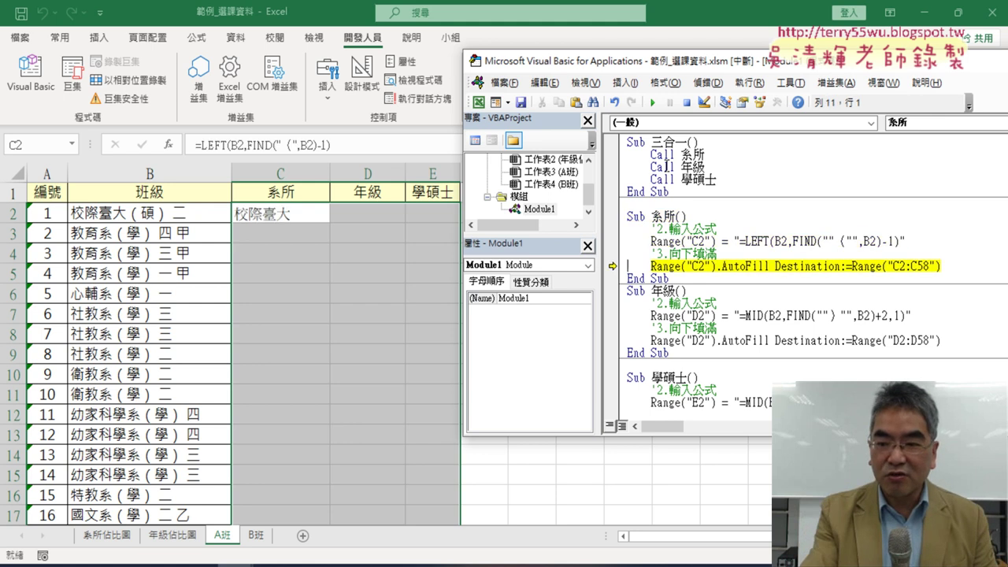
key("F8")
key("F8")
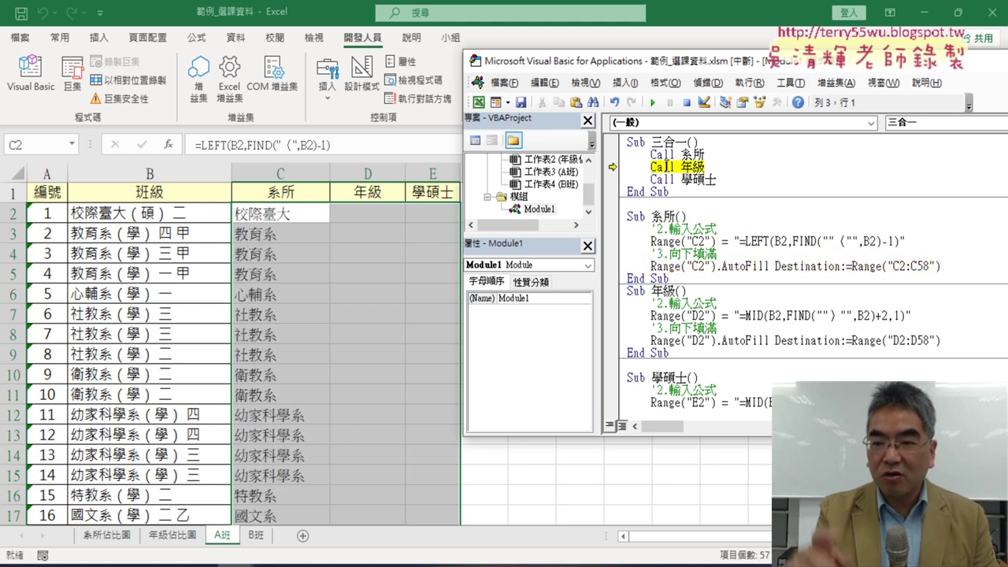
key("F8")
key("F8")
key("F8")
key("F8")
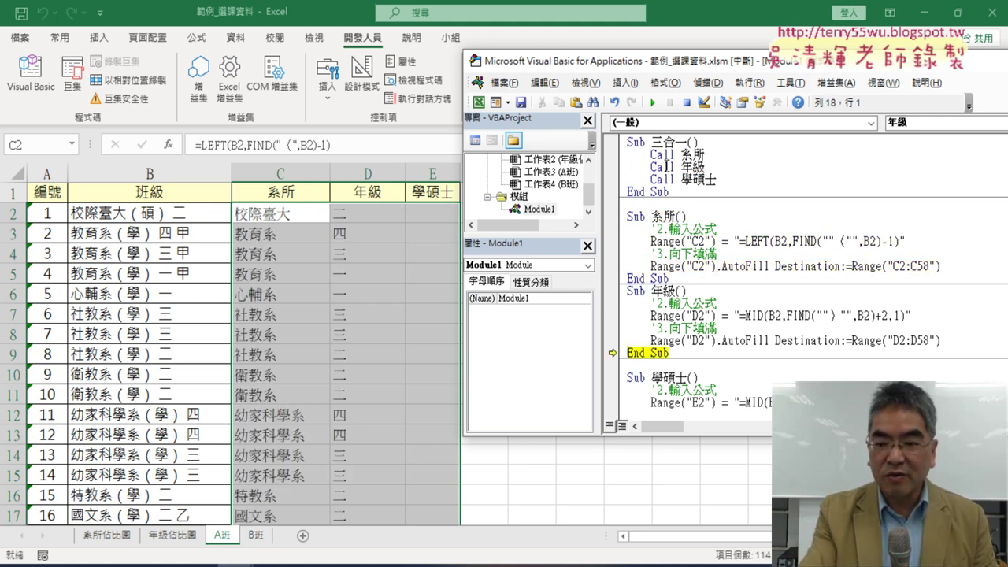
key("F8")
key("F8")
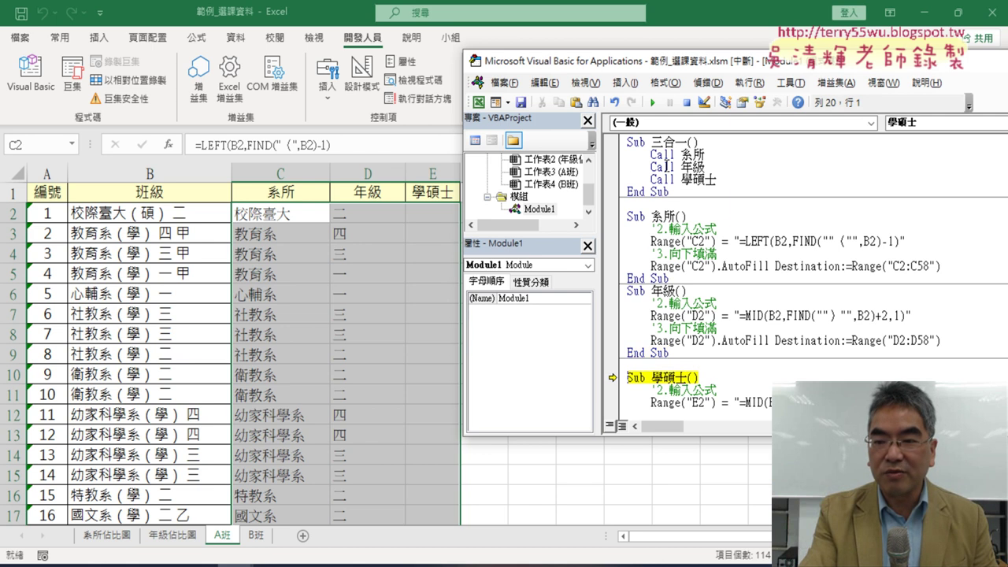
key("F8")
key("F8")
key("F8")
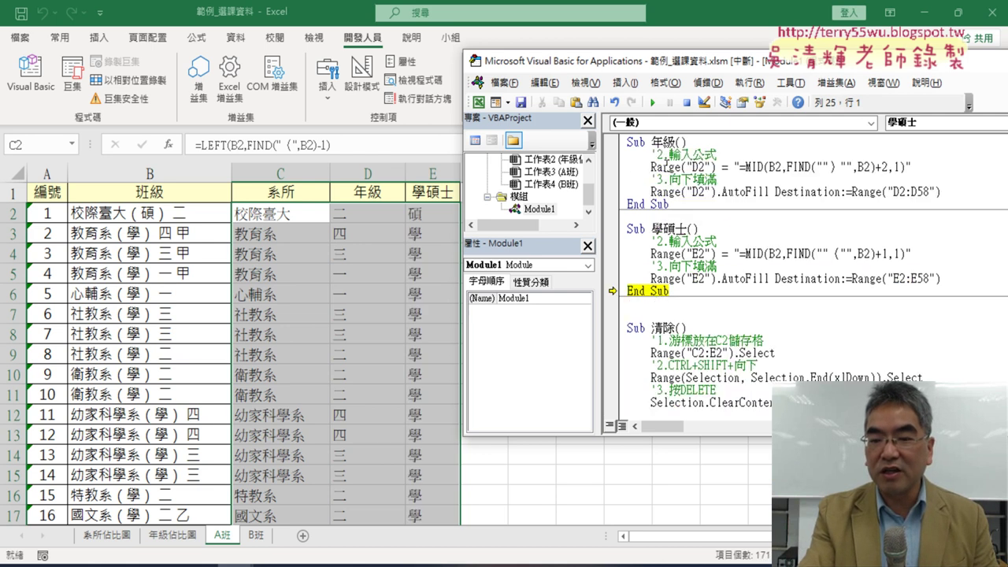
key("F8")
key("F8")
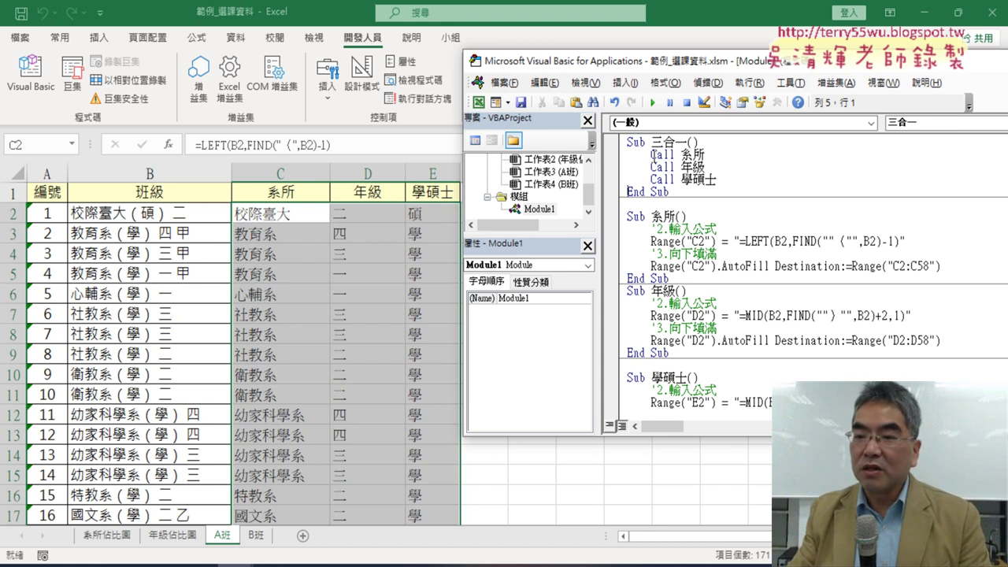
Highlight the first Call keyword in Sub 三合一 to explain it.
left_click_drag(653, 154, 679, 154)
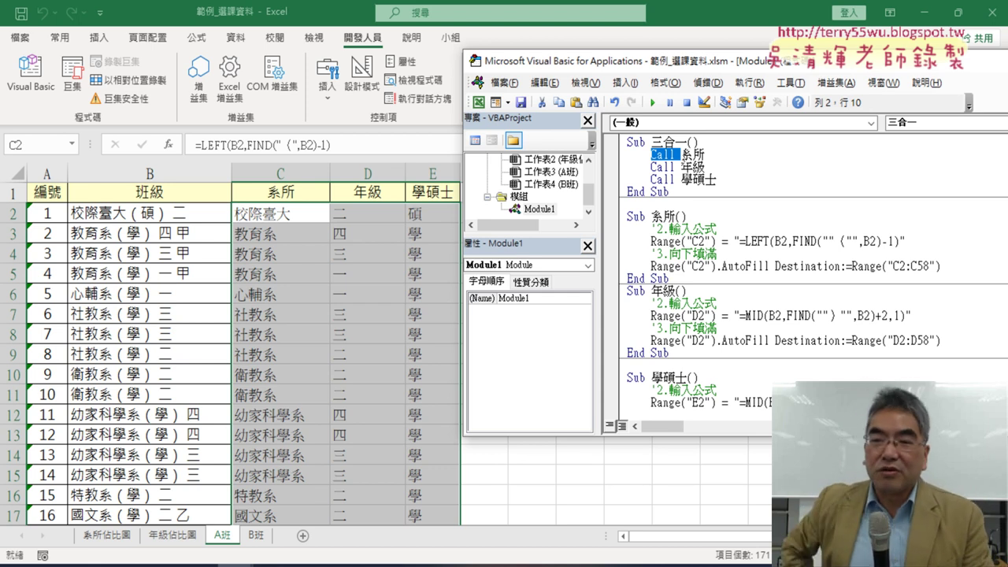
Move the VBA editor window left and resize it so the 三合一, 系所 and 年級 code is visible.
left_click_drag(705, 69, 560, 82)
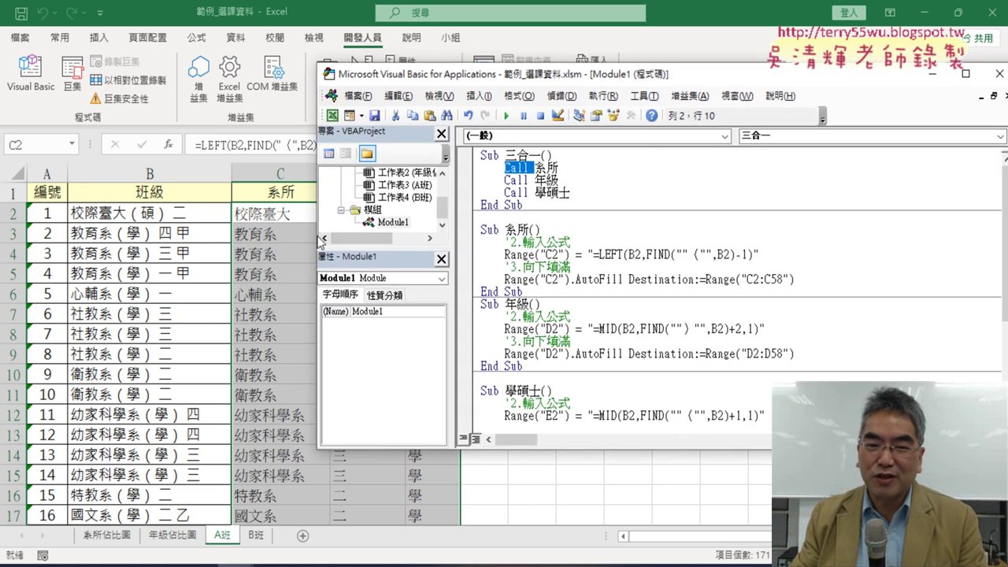
left_click_drag(318, 240, 424, 239)
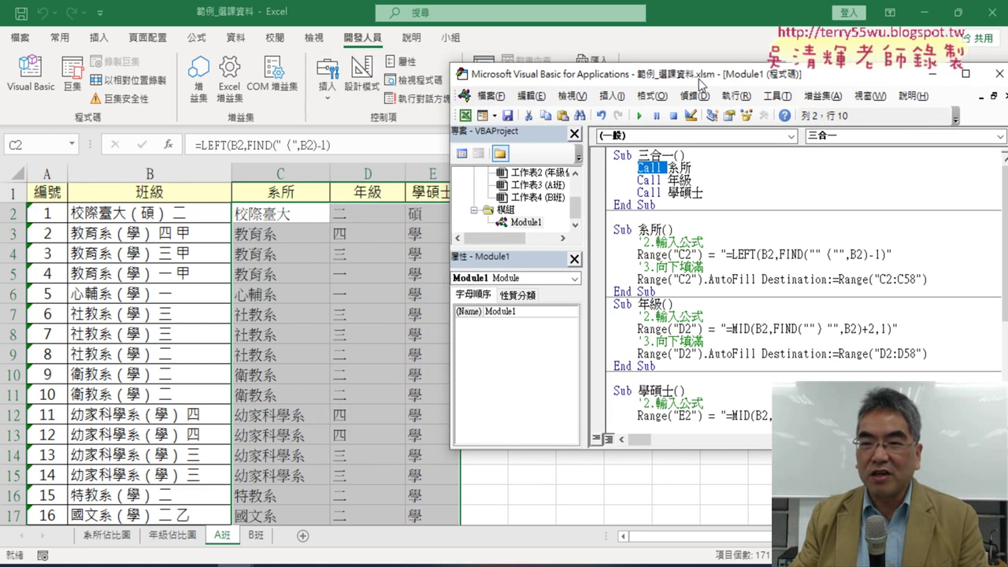
left_click_drag(698, 79, 603, 84)
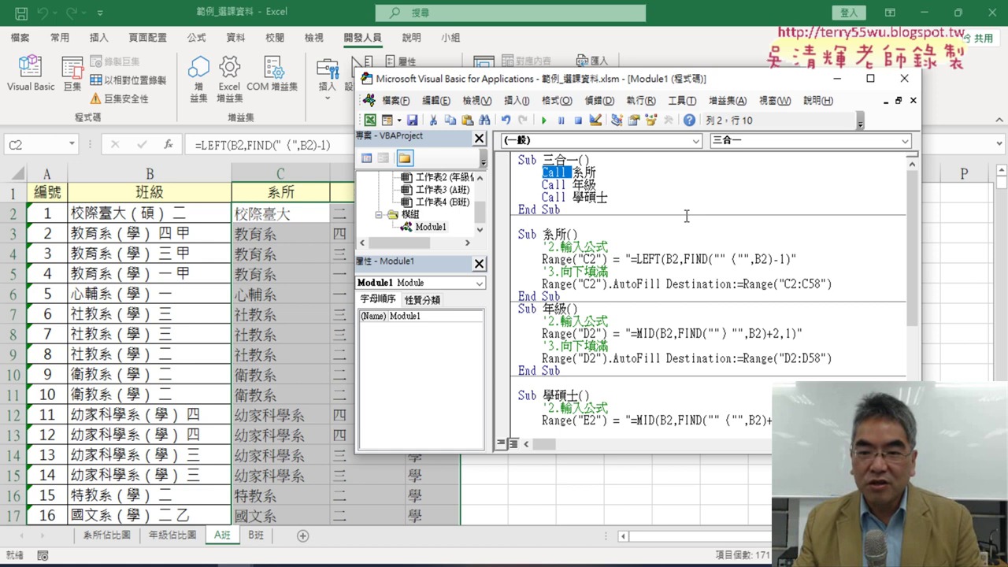
Select the Sub 三合一 procedure and copy it with 複製 from the context menu.
scroll(687, 215, "down", 1)
scroll(675, 213, "up", 1)
left_click_drag(561, 209, 519, 160)
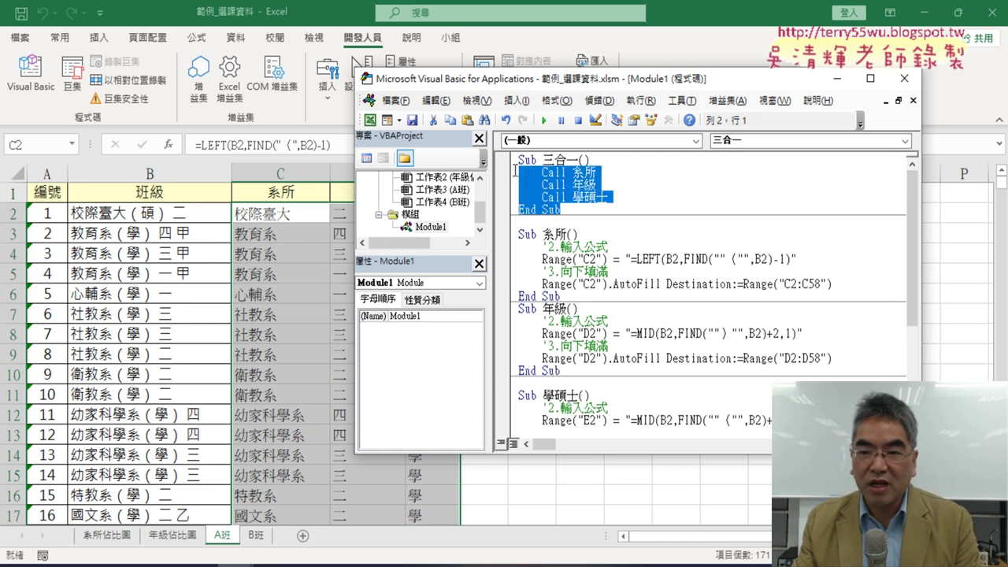
right_click(600, 189)
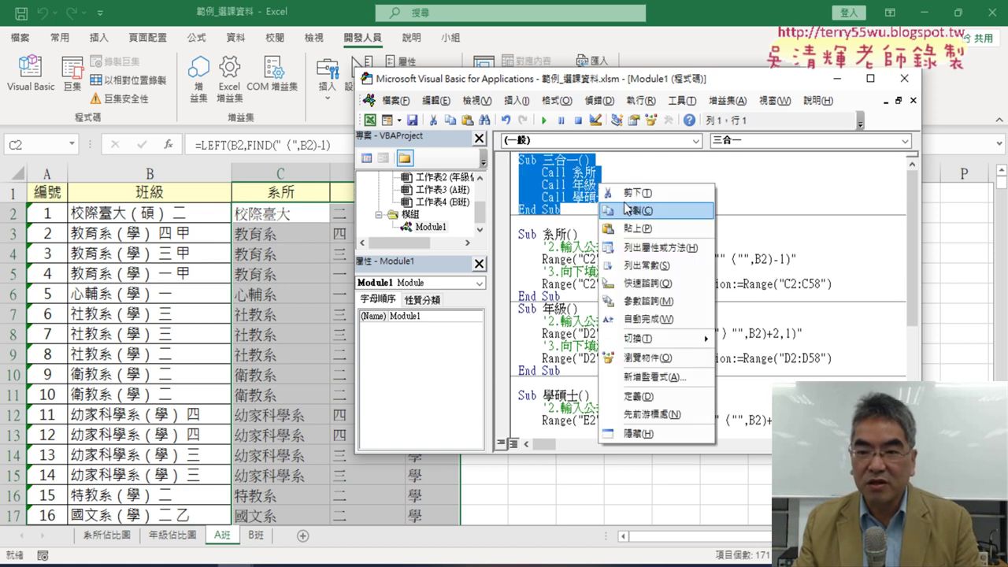
left_click(646, 210)
left_click(622, 246)
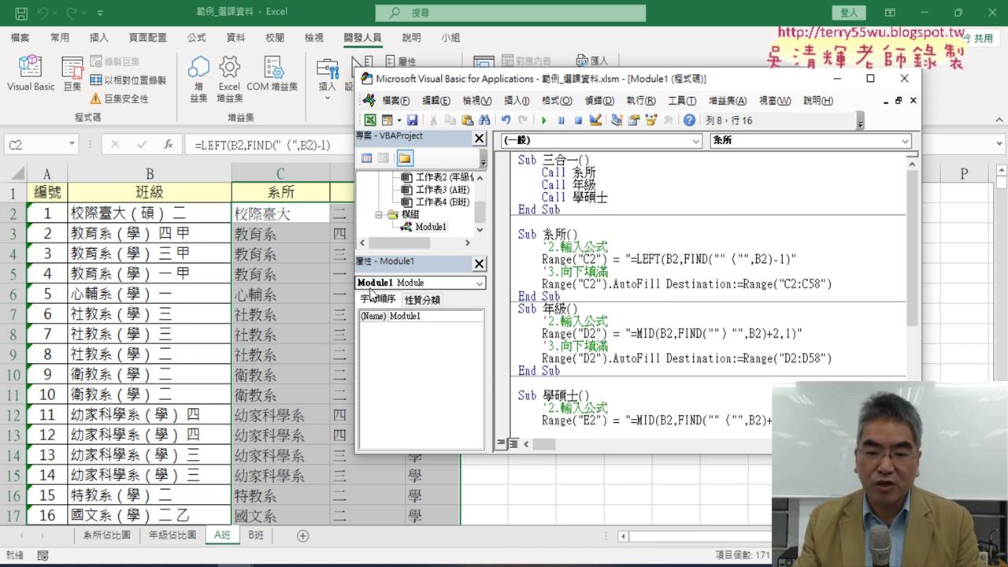